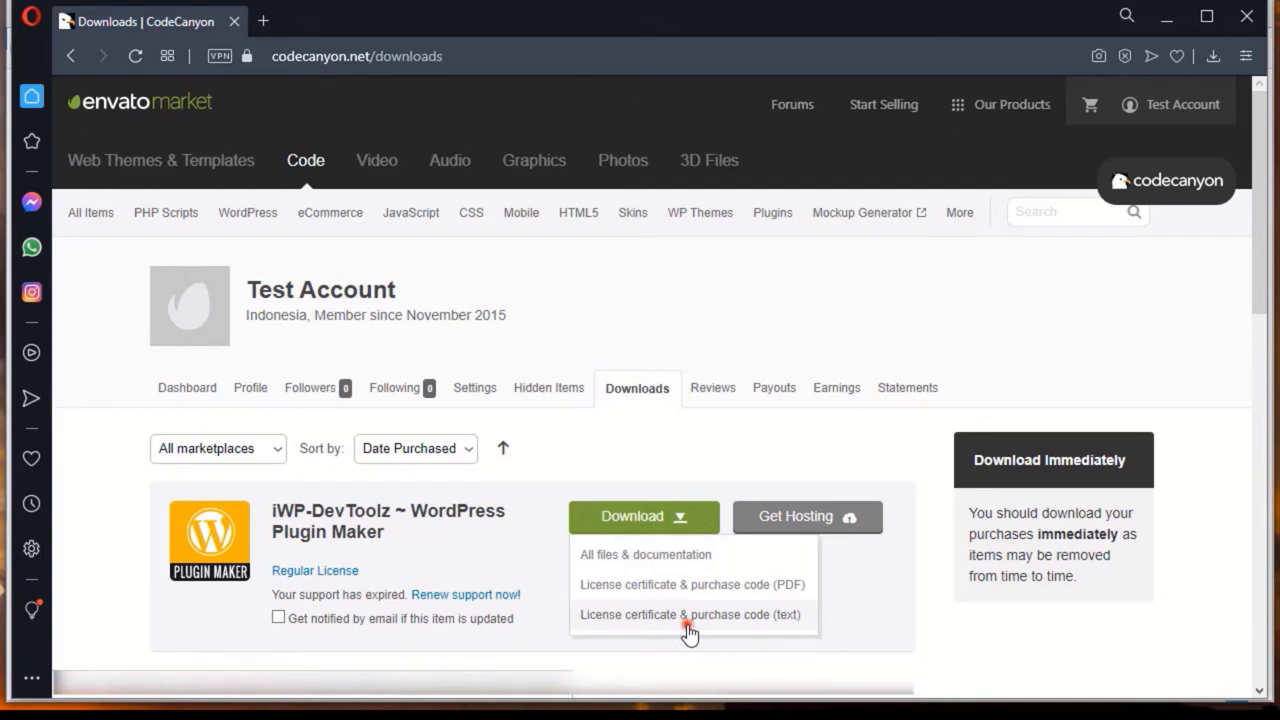
Step: Download the licence certificate and purchase code as text, plus all files and documentation
{"action": "left_click", "coordinate": [688, 628]}
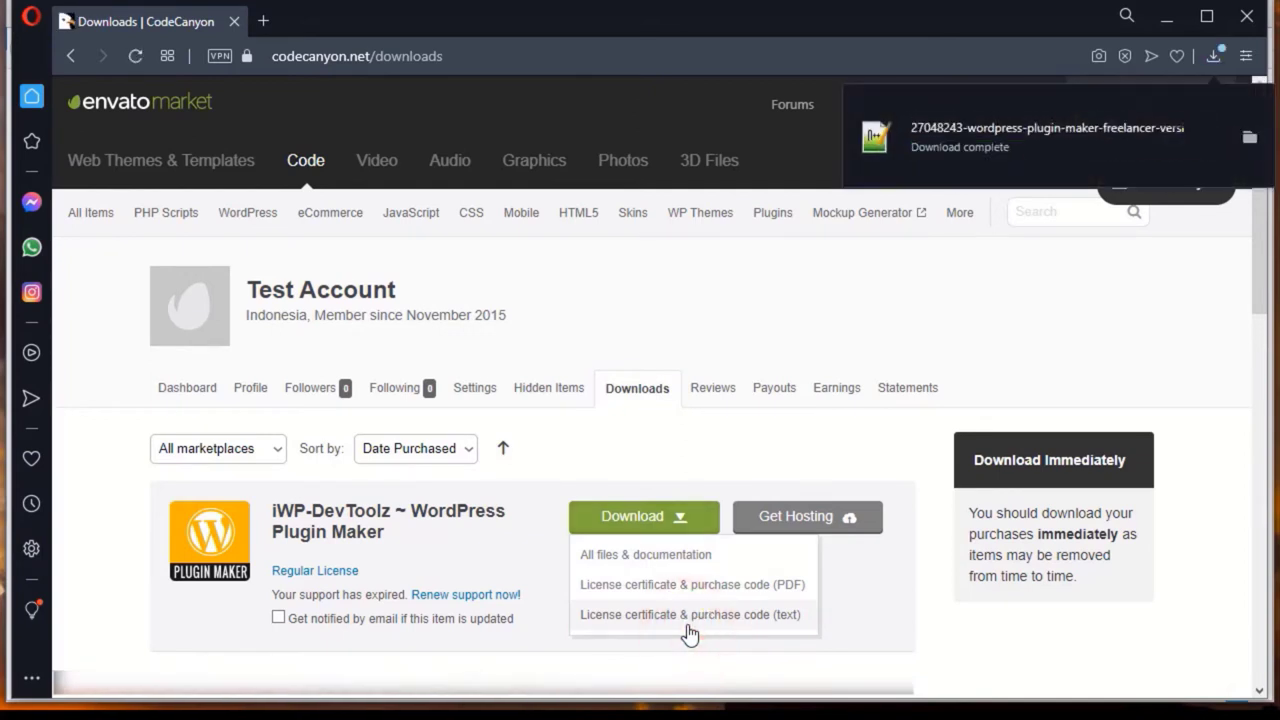
{"action": "left_click", "coordinate": [666, 555]}
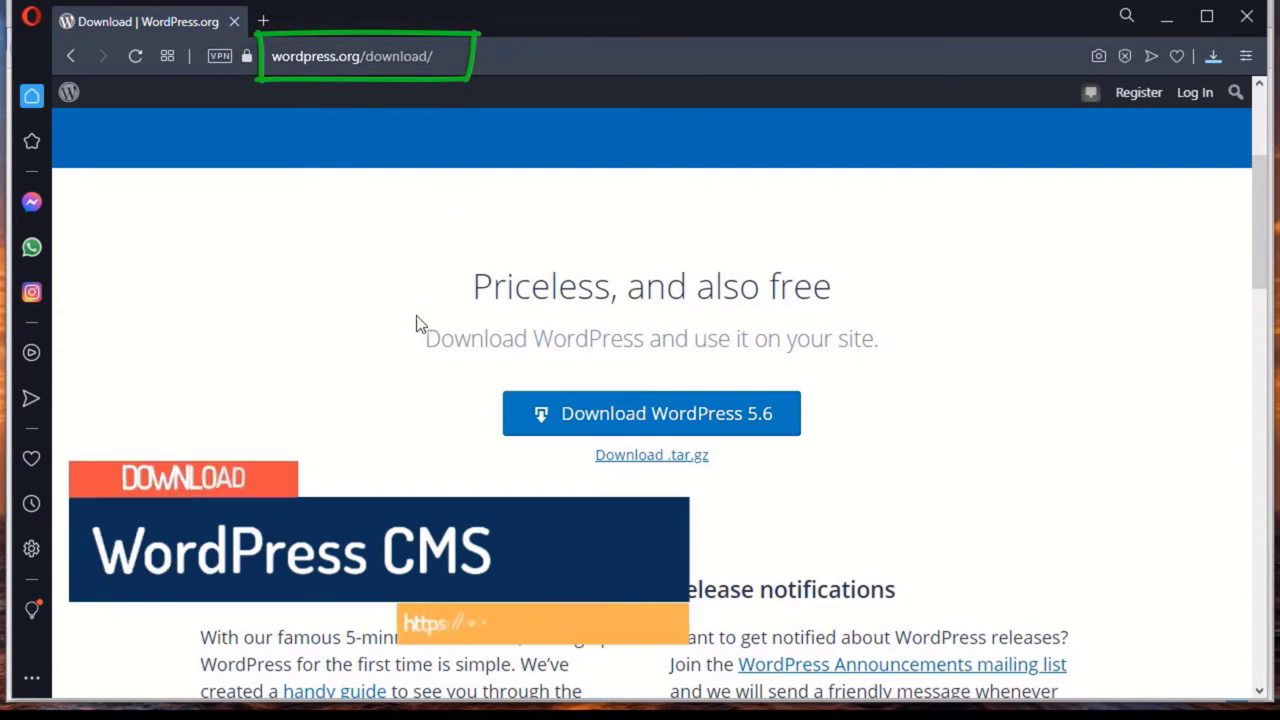
Step: Download the WordPress 5.6 package from wordpress.org and dismiss the thank-you popup
{"action": "scroll", "coordinate": [418, 323], "scroll_direction": "up", "scroll_amount": 3}
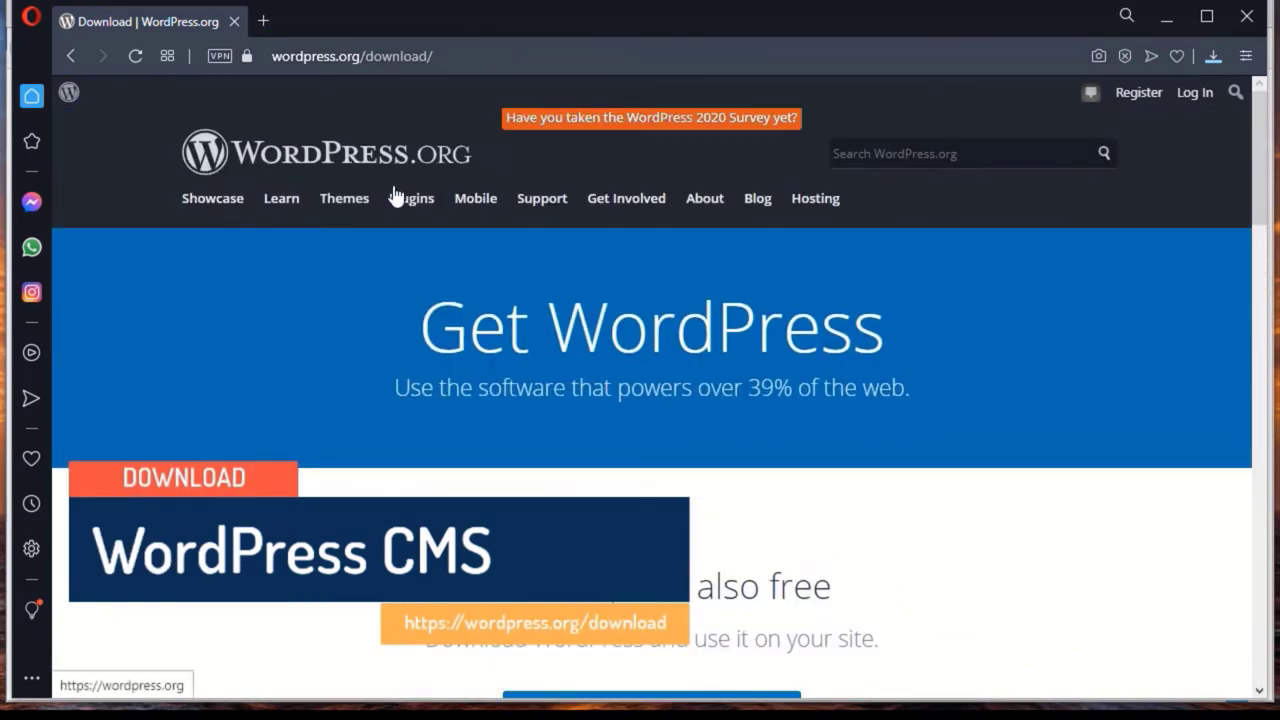
{"action": "scroll", "coordinate": [585, 428], "scroll_direction": "down", "scroll_amount": 4}
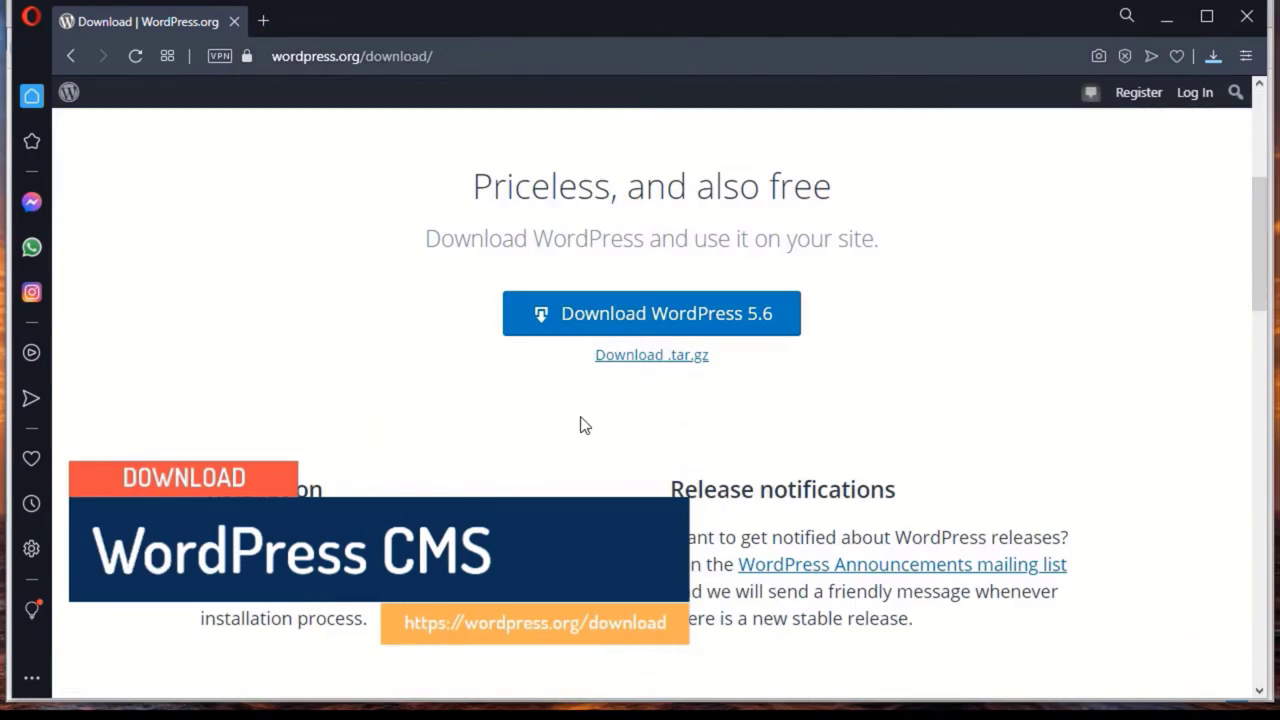
{"action": "left_click", "coordinate": [697, 325]}
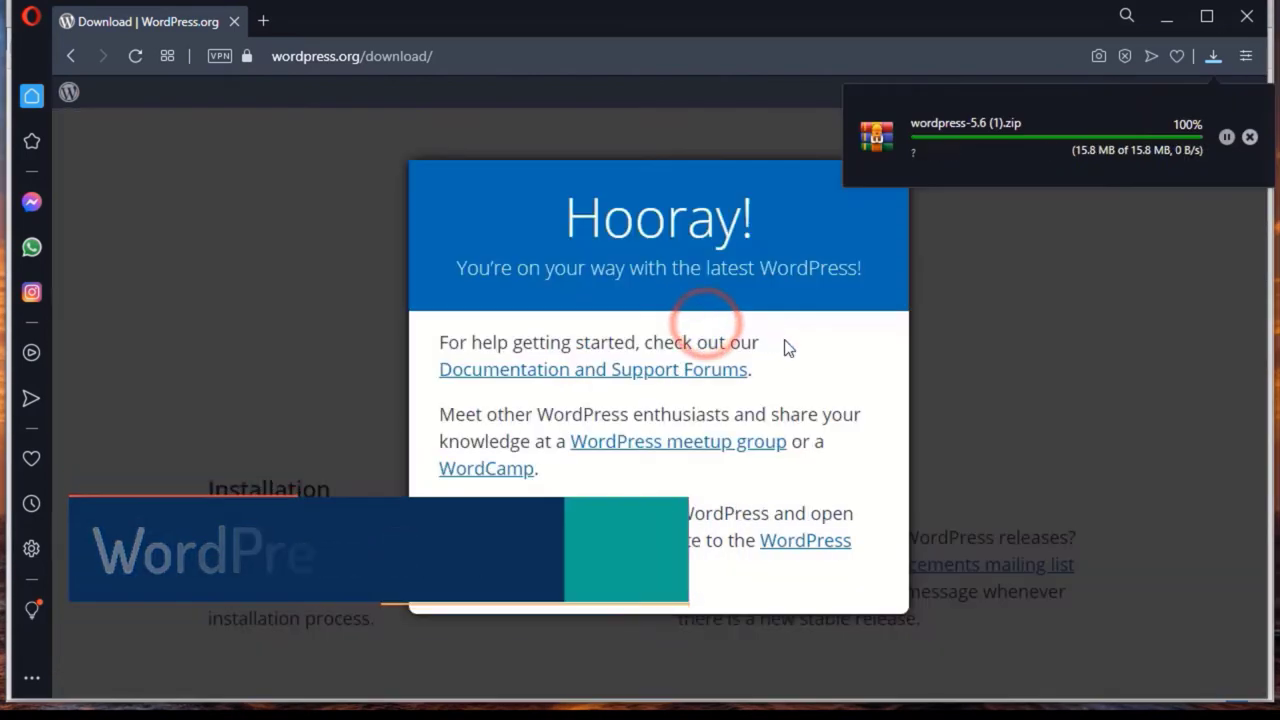
{"action": "left_click", "coordinate": [984, 345]}
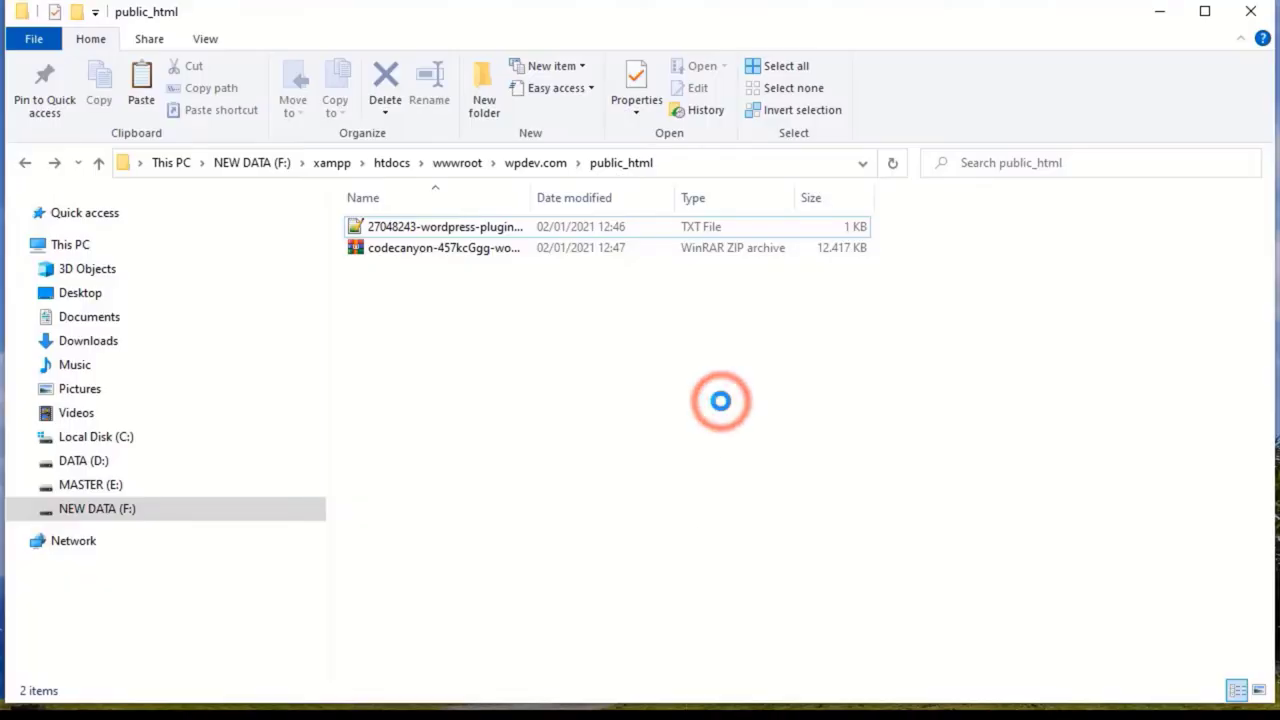
Step: Paste wordpress-5.6.zip into the public_html folder
{"action": "key", "text": "ctrl+v"}
{"action": "left_click", "coordinate": [674, 423]}
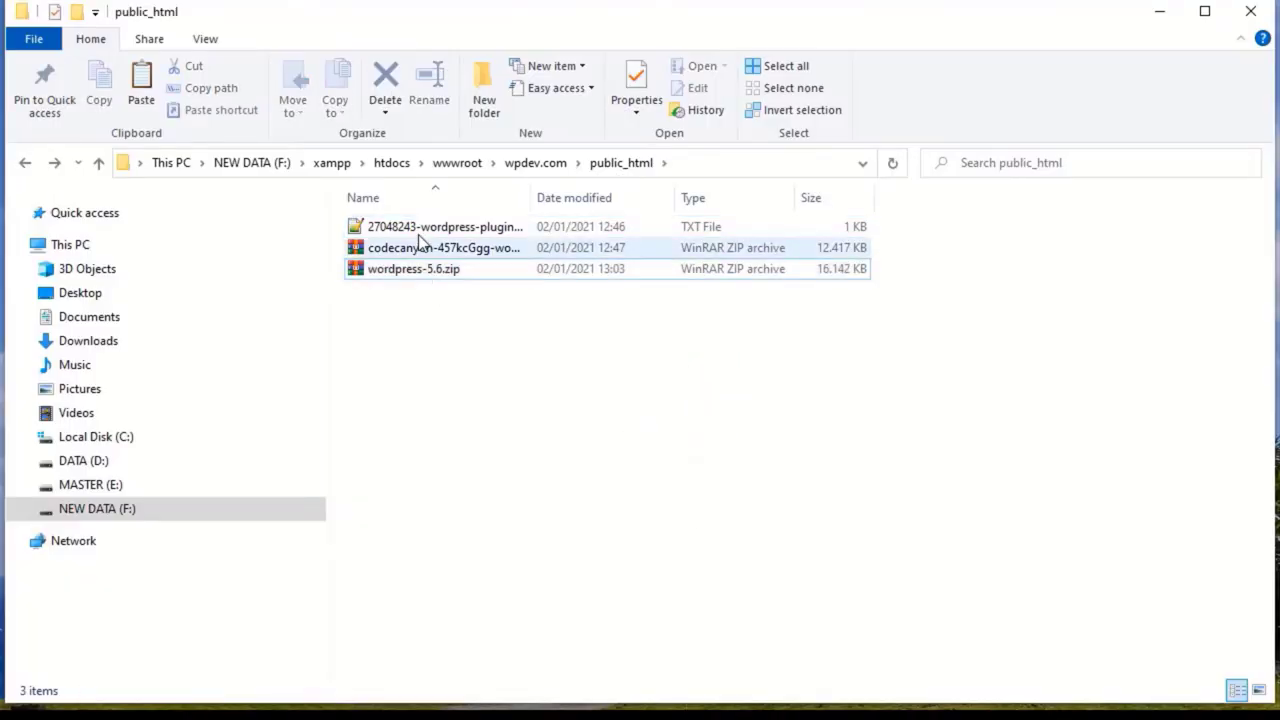
{"action": "left_click", "coordinate": [480, 374]}
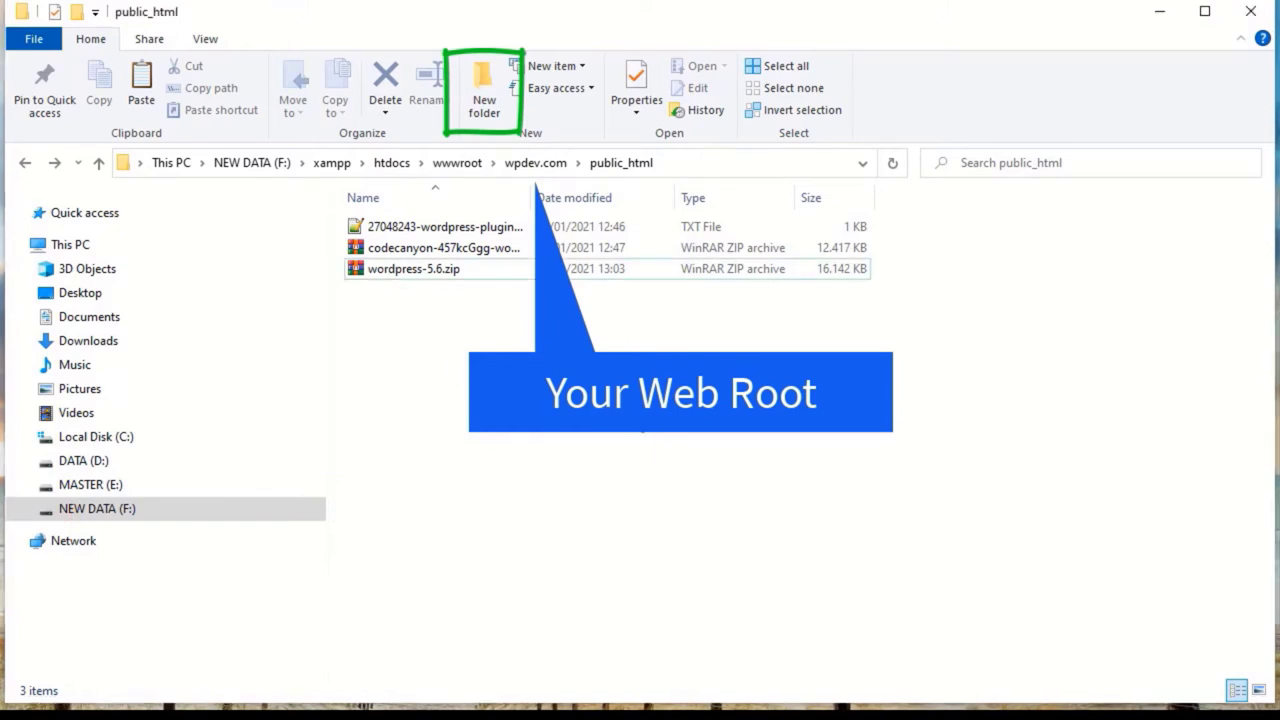
Step: Create a new folder named iwpdev in public_html
{"action": "left_click", "coordinate": [485, 112]}
{"action": "type", "text": "iwpdev"}
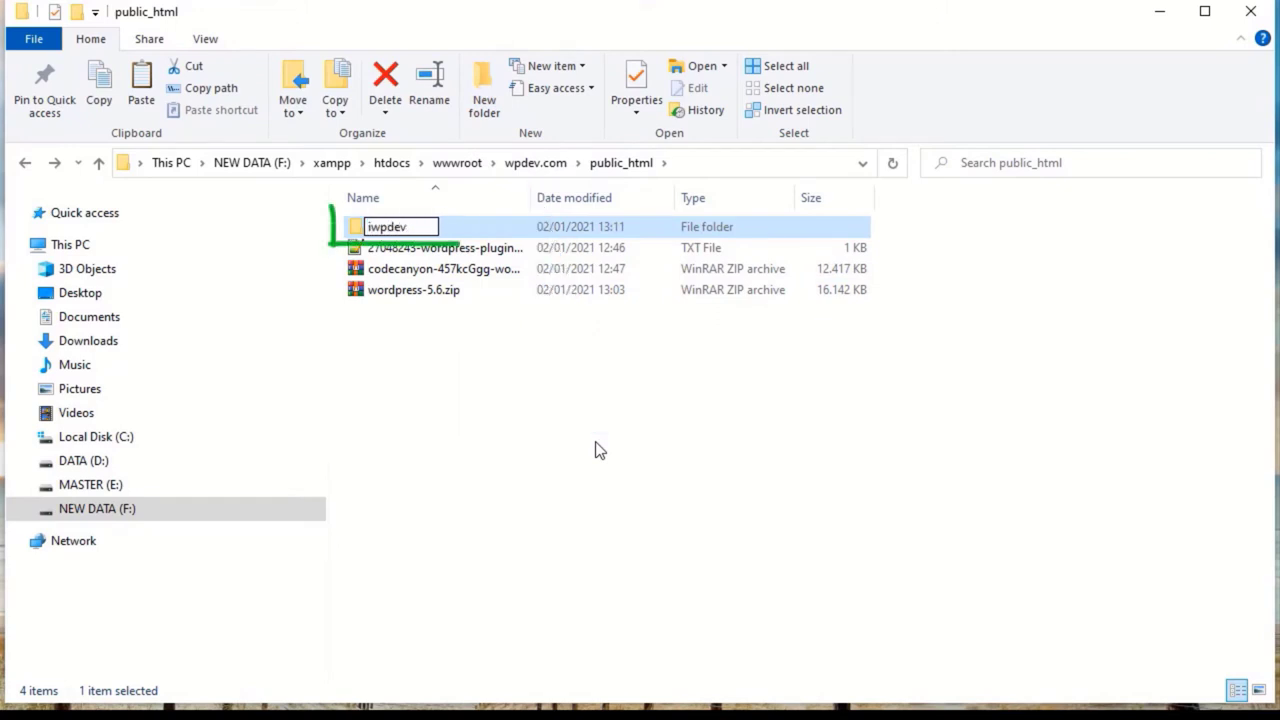
{"action": "left_click", "coordinate": [609, 449]}
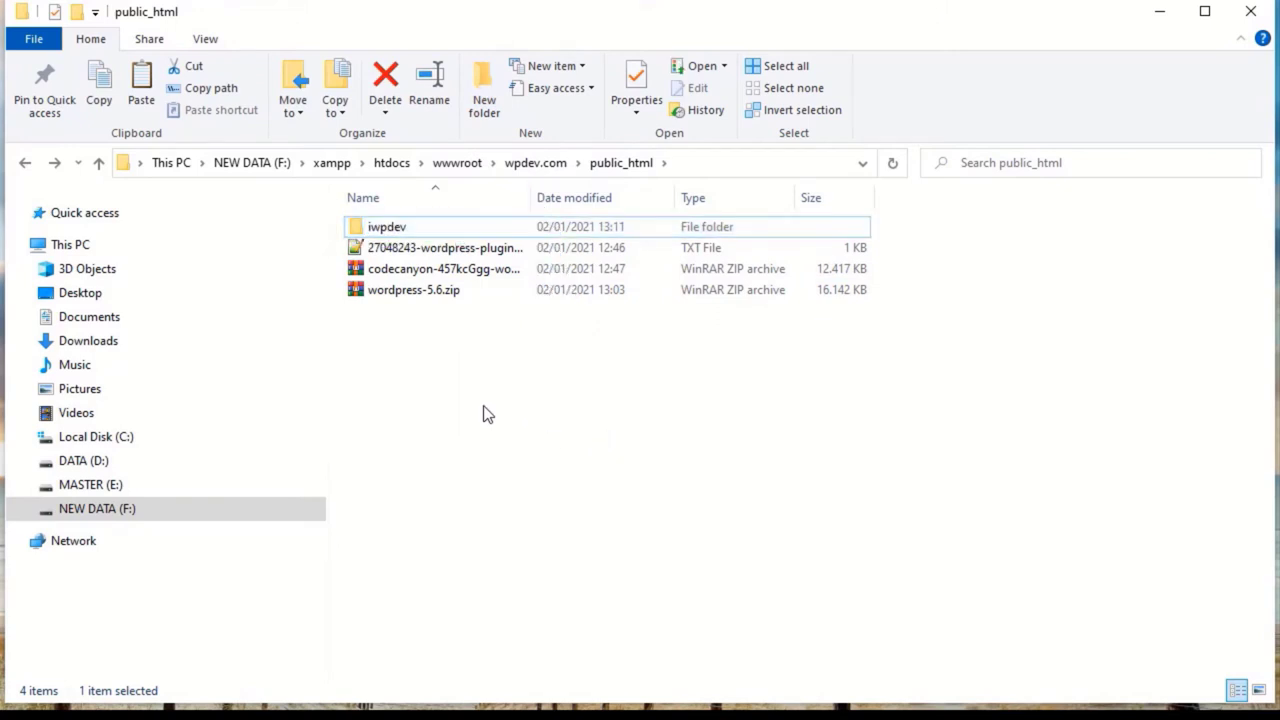
Step: Open the codecanyon archive and browse into v2 (Beta Test) > rev21.01.01.zip > rev21.01.01
{"action": "double_click", "coordinate": [420, 272]}
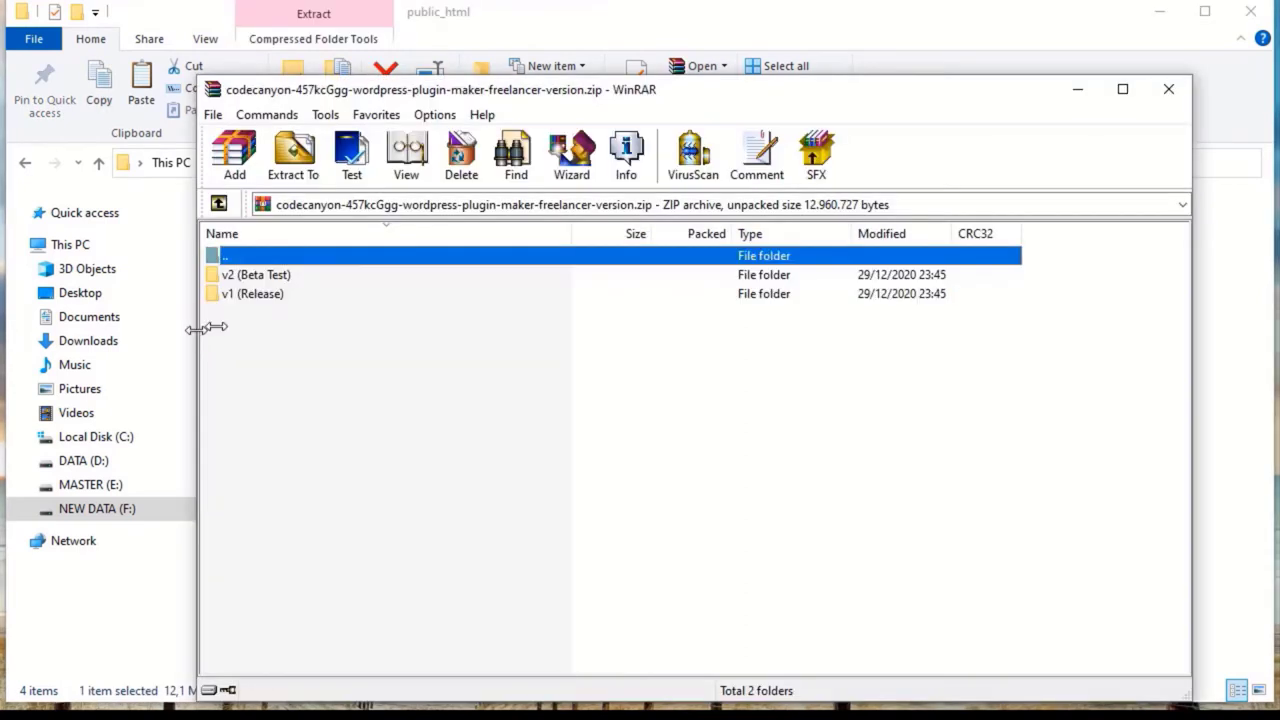
{"action": "left_click_drag", "start_coordinate": [200, 327], "coordinate": [686, 315]}
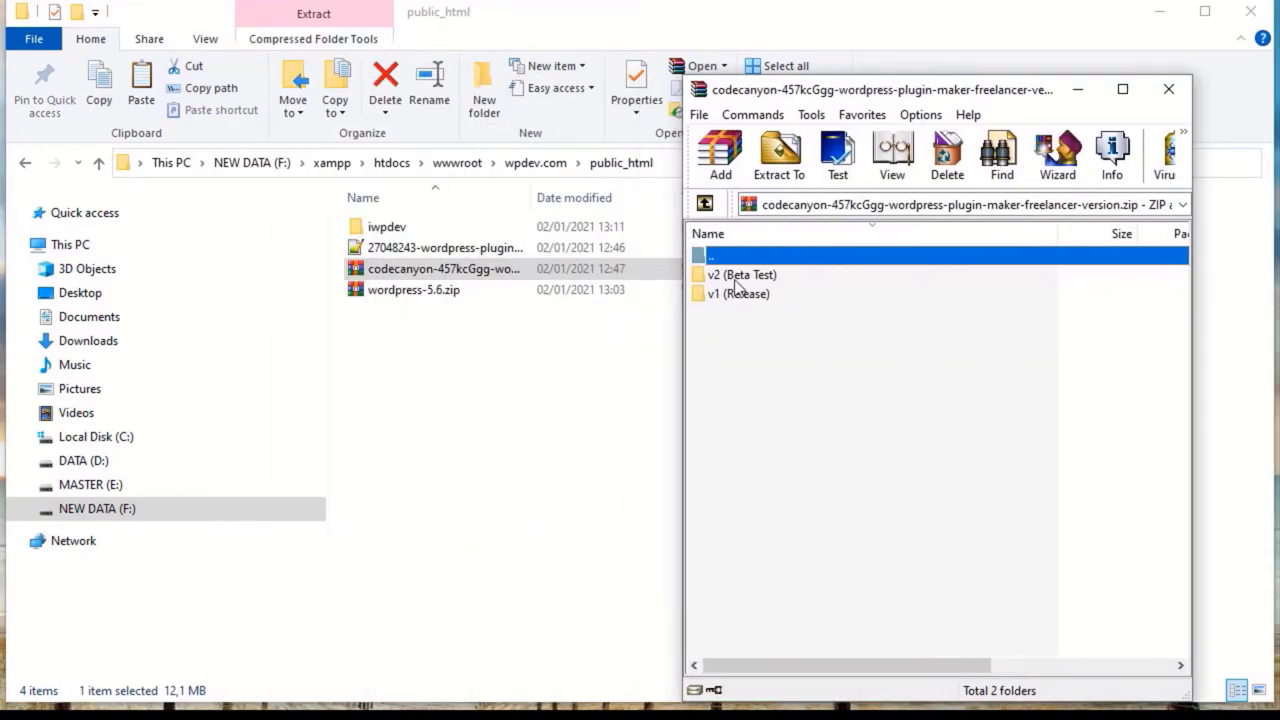
{"action": "double_click", "coordinate": [736, 279]}
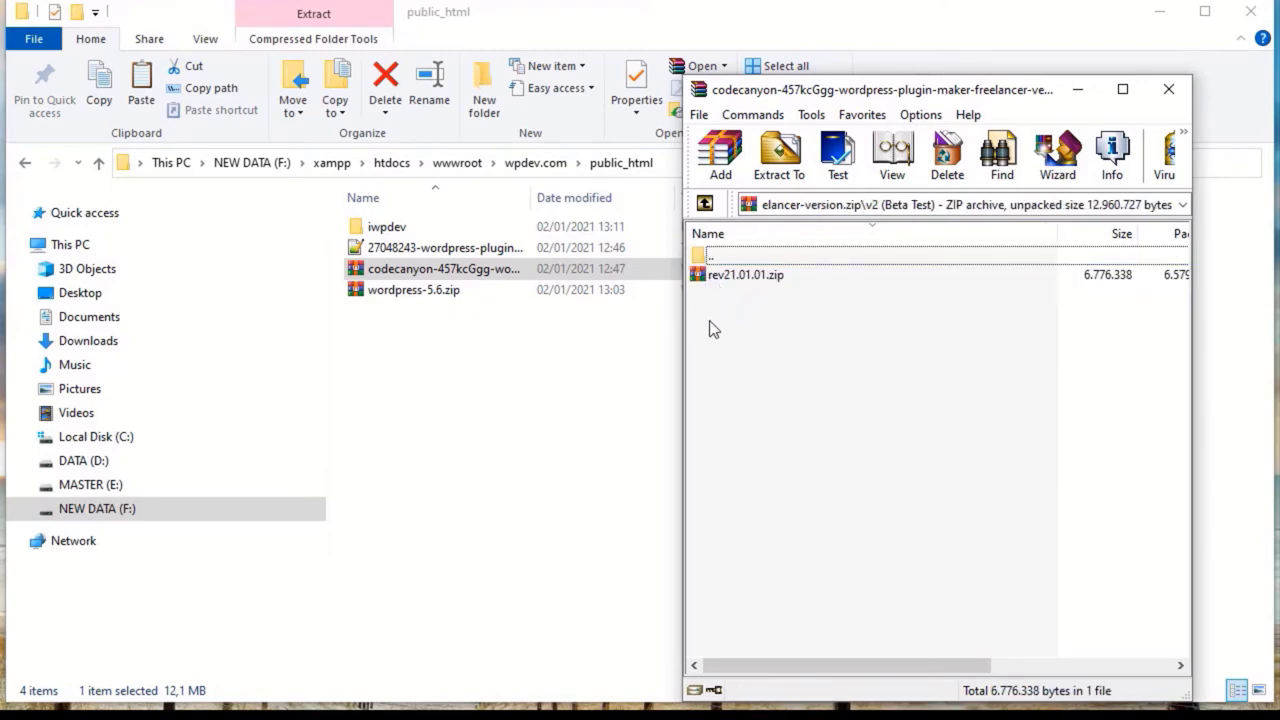
{"action": "double_click", "coordinate": [740, 276]}
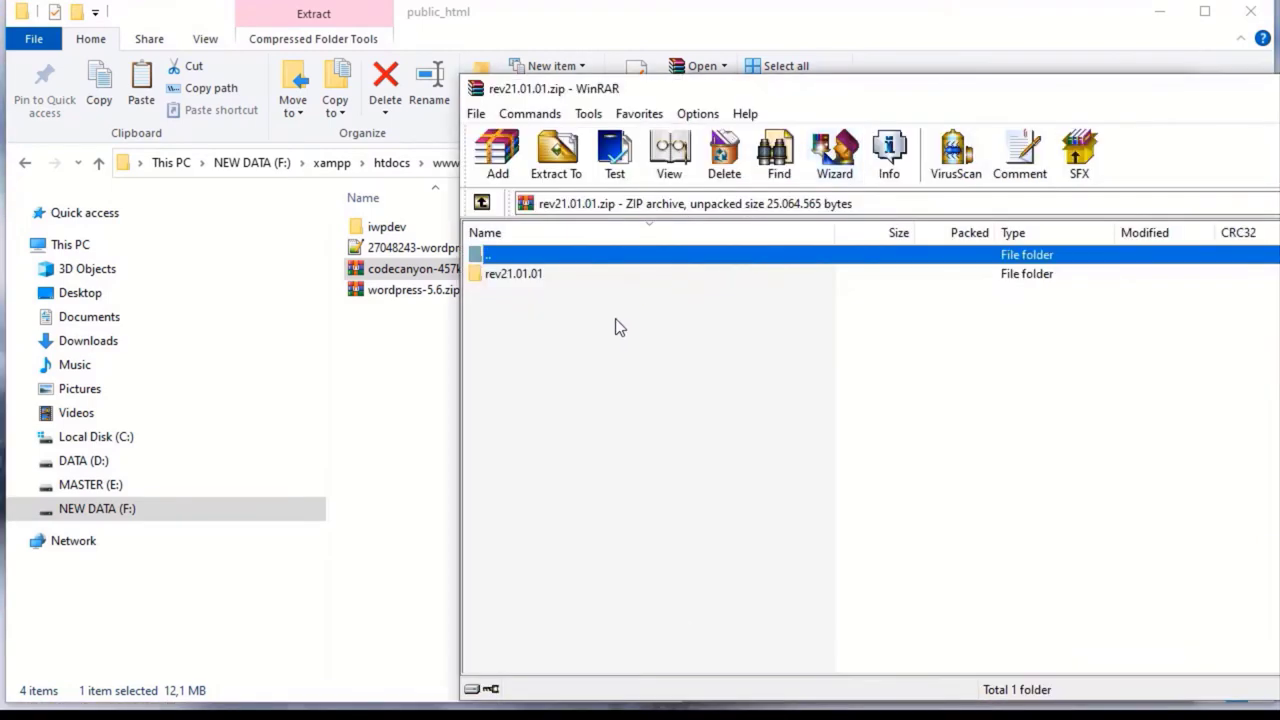
{"action": "double_click", "coordinate": [520, 274]}
Step: Select all items from wp-test through index.php, and open the iwpdev folder in Explorer
{"action": "left_click", "coordinate": [545, 514]}
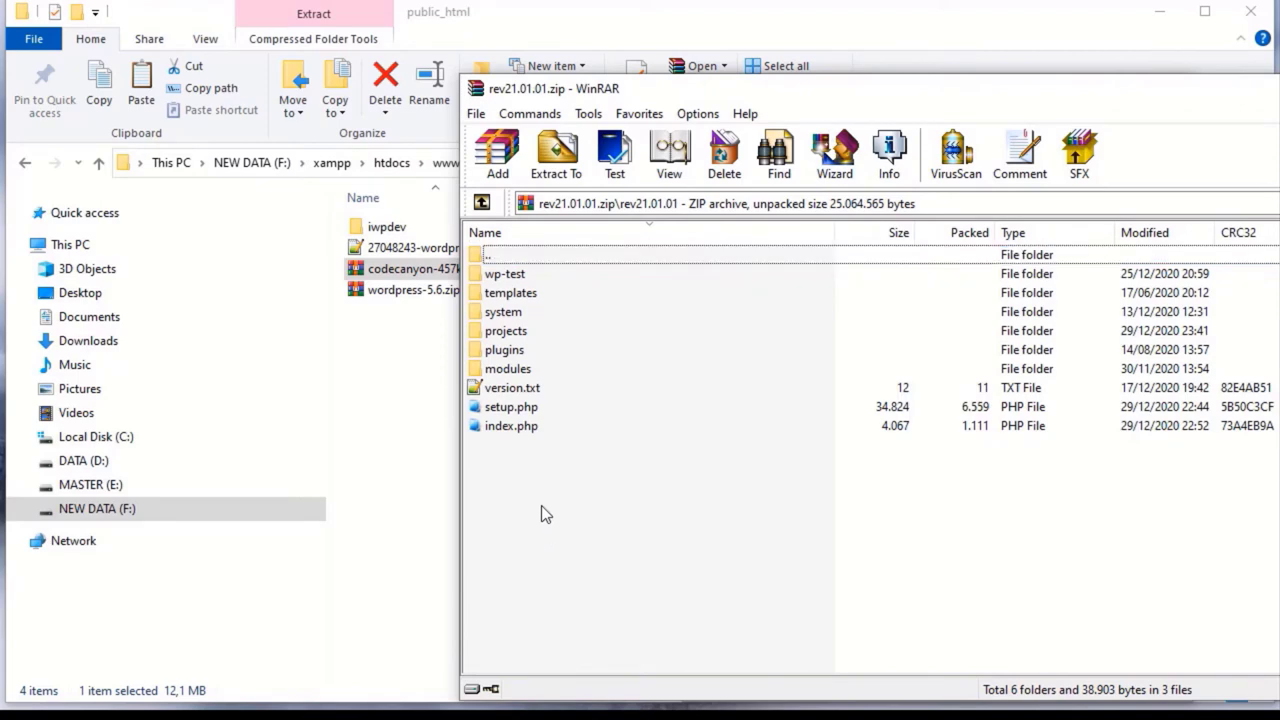
{"action": "left_click", "coordinate": [508, 275]}
{"action": "left_click", "coordinate": [508, 428], "text": "shift"}
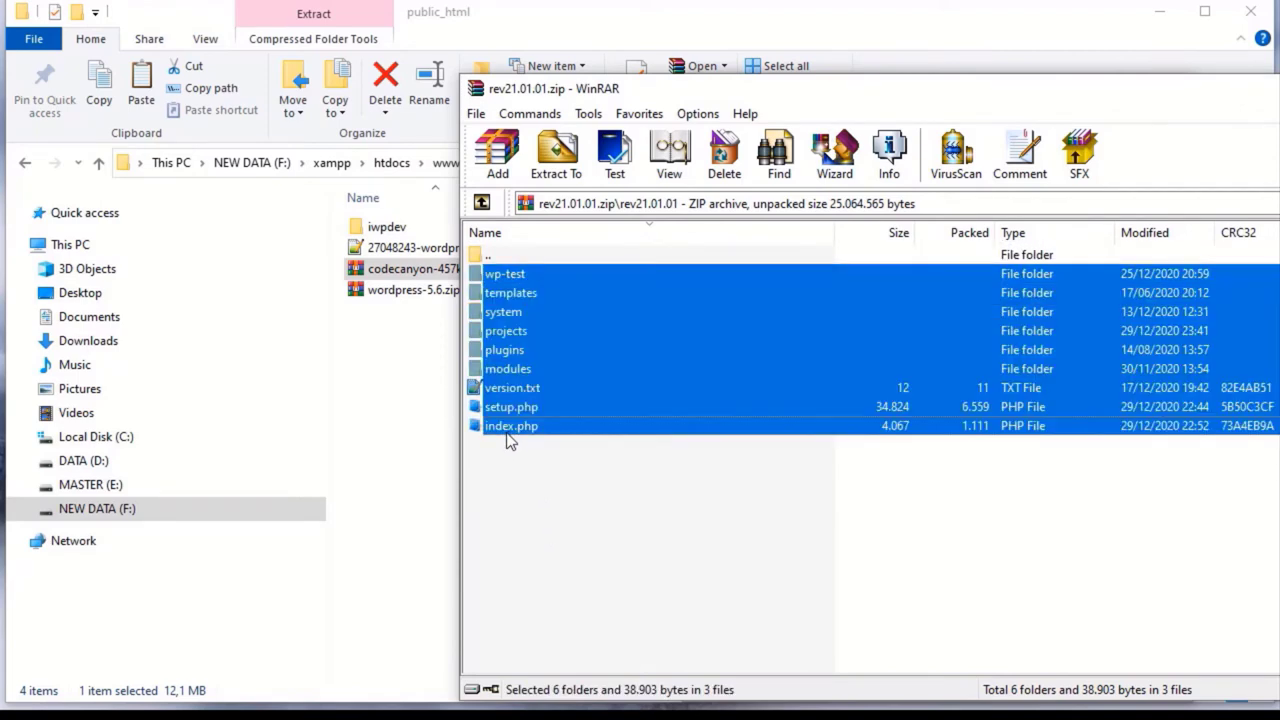
{"action": "double_click", "coordinate": [385, 228]}
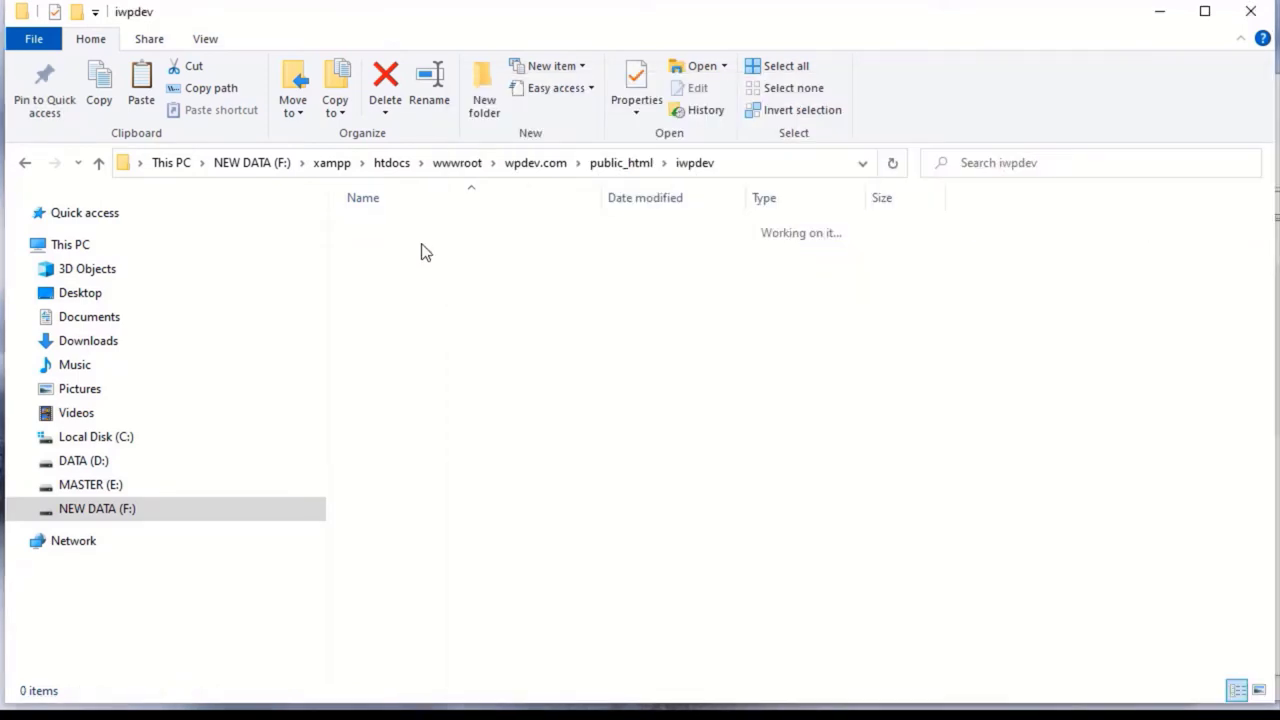
Step: Drag all nine package items from WinRAR into the iwpdev folder
{"action": "key", "text": "alt+Tab"}
{"action": "left_click", "coordinate": [557, 464]}
{"action": "left_click_drag", "start_coordinate": [558, 464], "coordinate": [405, 335]}
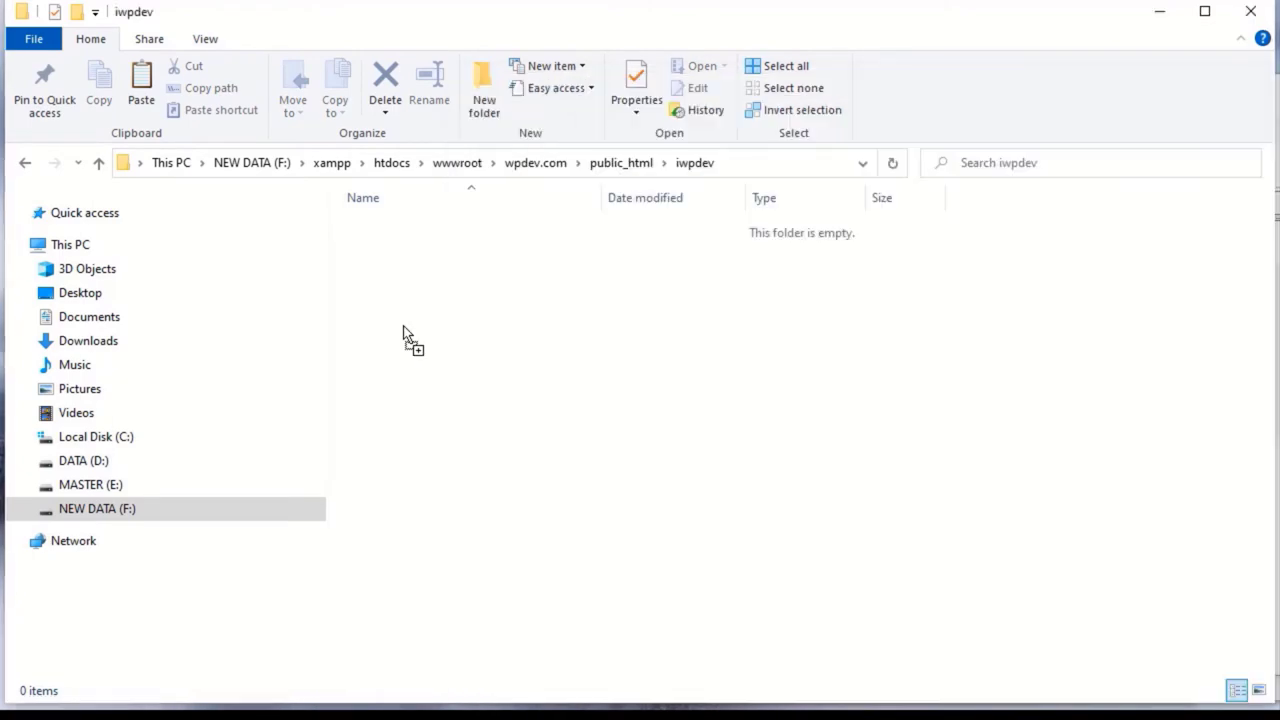
{"action": "left_click_drag", "start_coordinate": [405, 335], "coordinate": [408, 337]}
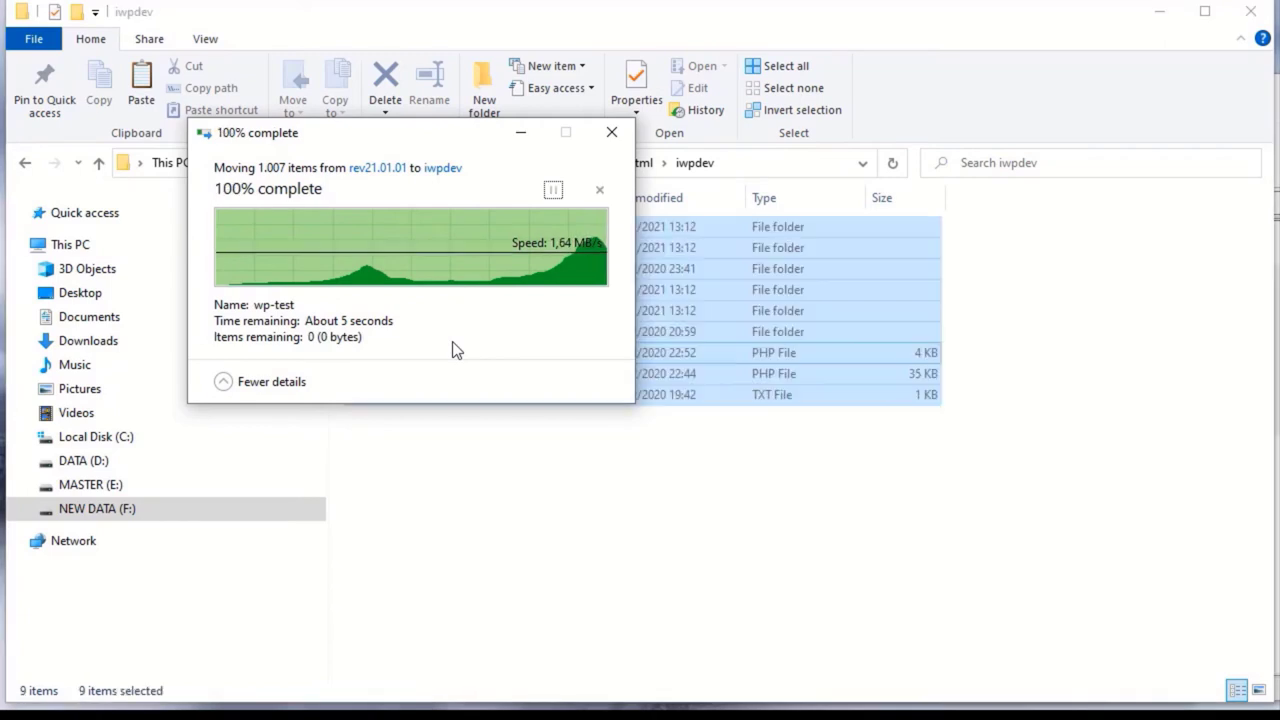
{"action": "left_click", "coordinate": [650, 545]}
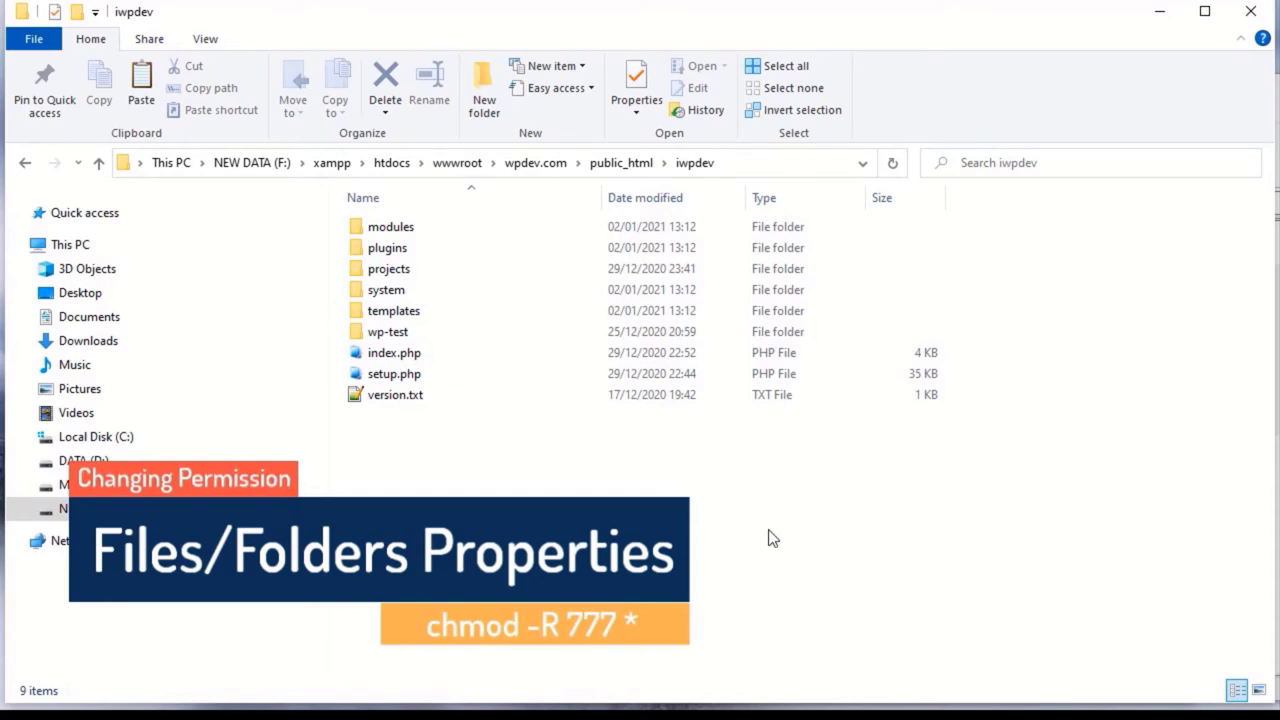
Step: Confirm in Properties that the nine iwpdev items are neither Read-only nor Hidden, then cancel
{"action": "left_click_drag", "start_coordinate": [760, 537], "coordinate": [440, 287]}
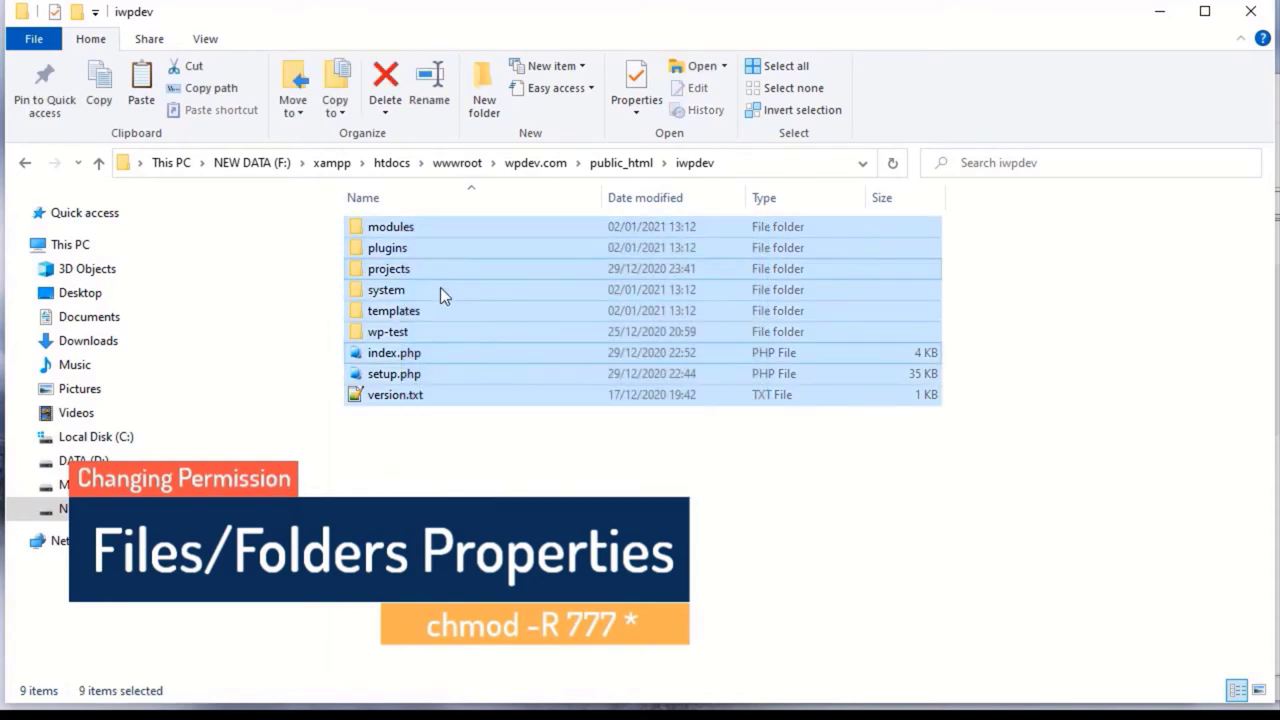
{"action": "right_click", "coordinate": [442, 289]}
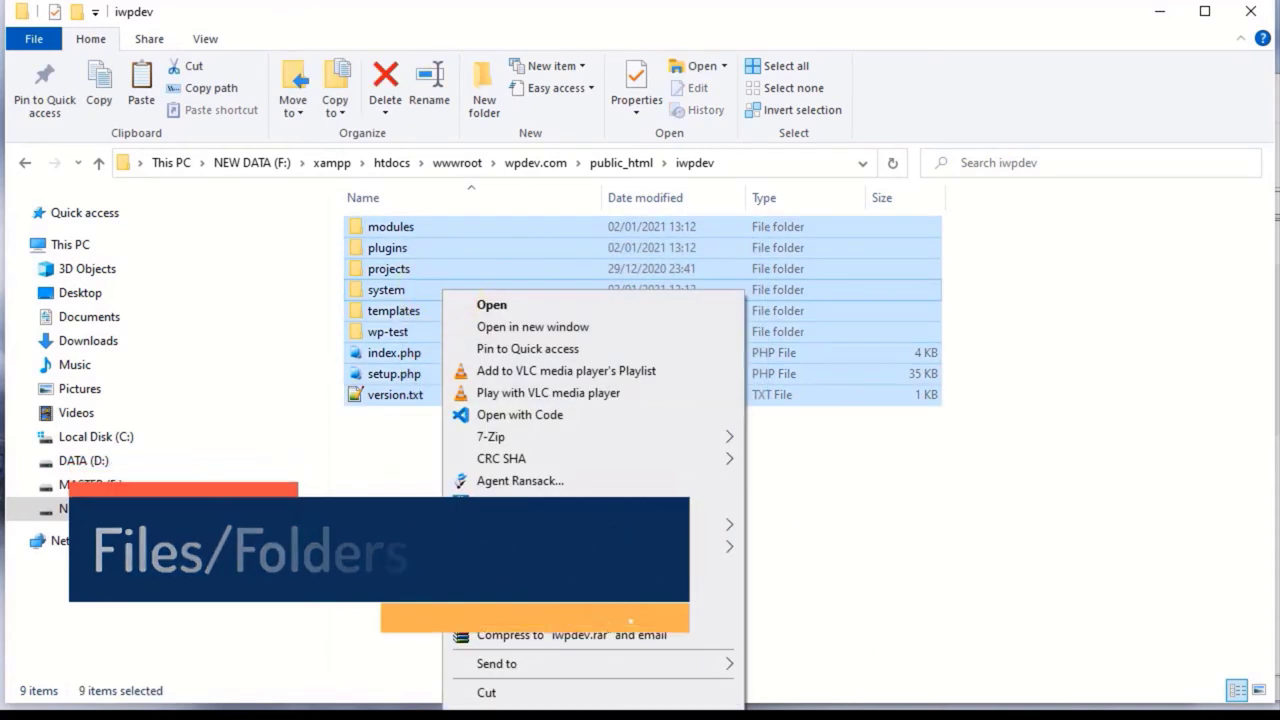
{"action": "key", "text": "r"}
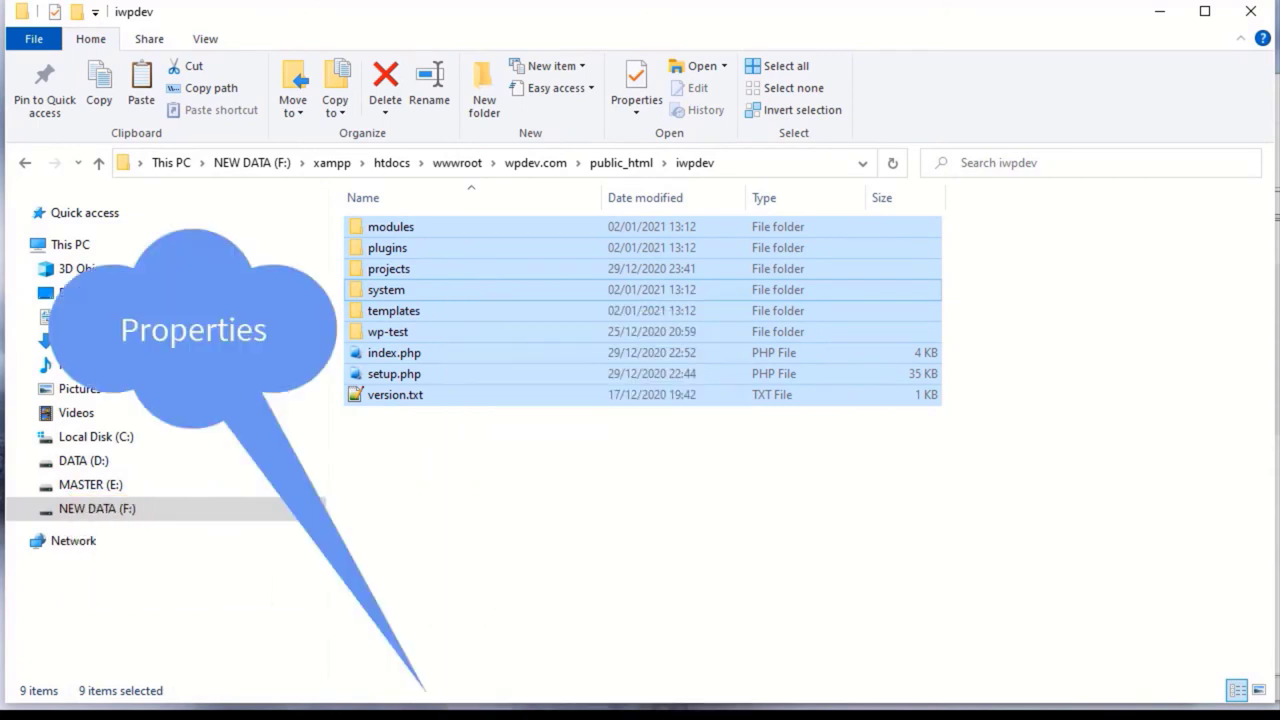
{"action": "left_click_drag", "start_coordinate": [605, 310], "coordinate": [570, 129]}
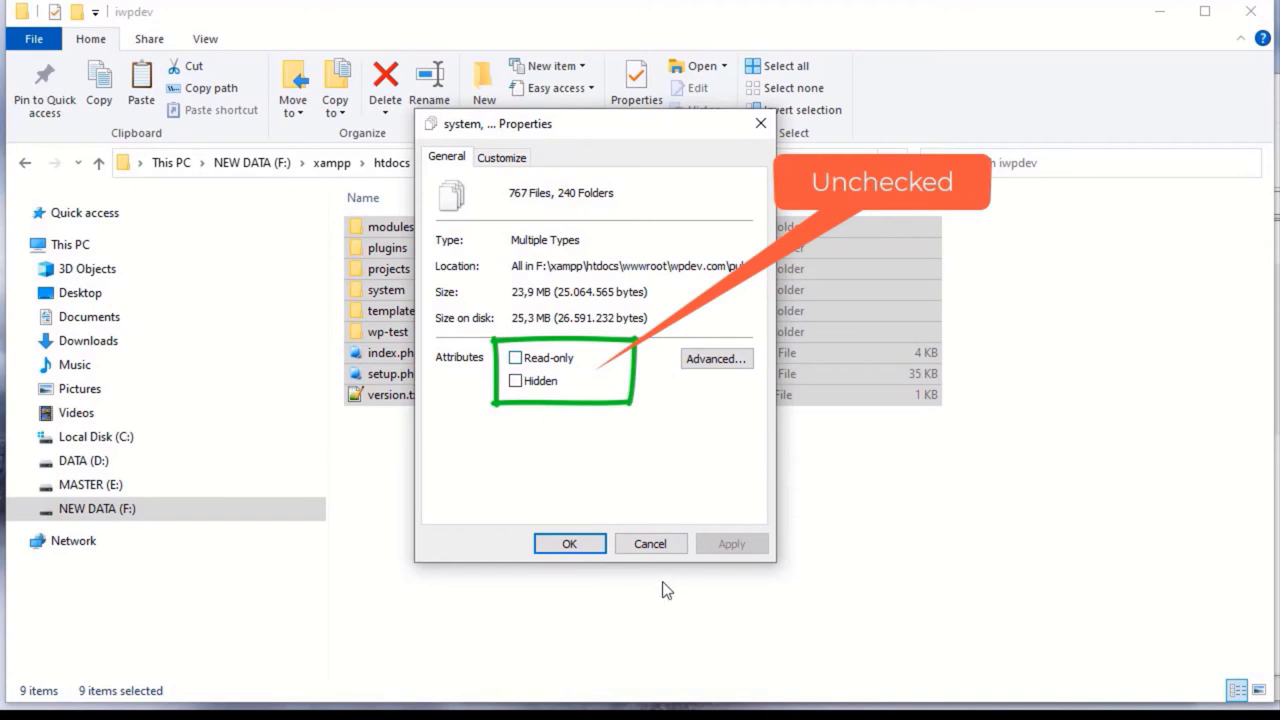
{"action": "left_click", "coordinate": [648, 543]}
{"action": "left_click", "coordinate": [586, 577]}
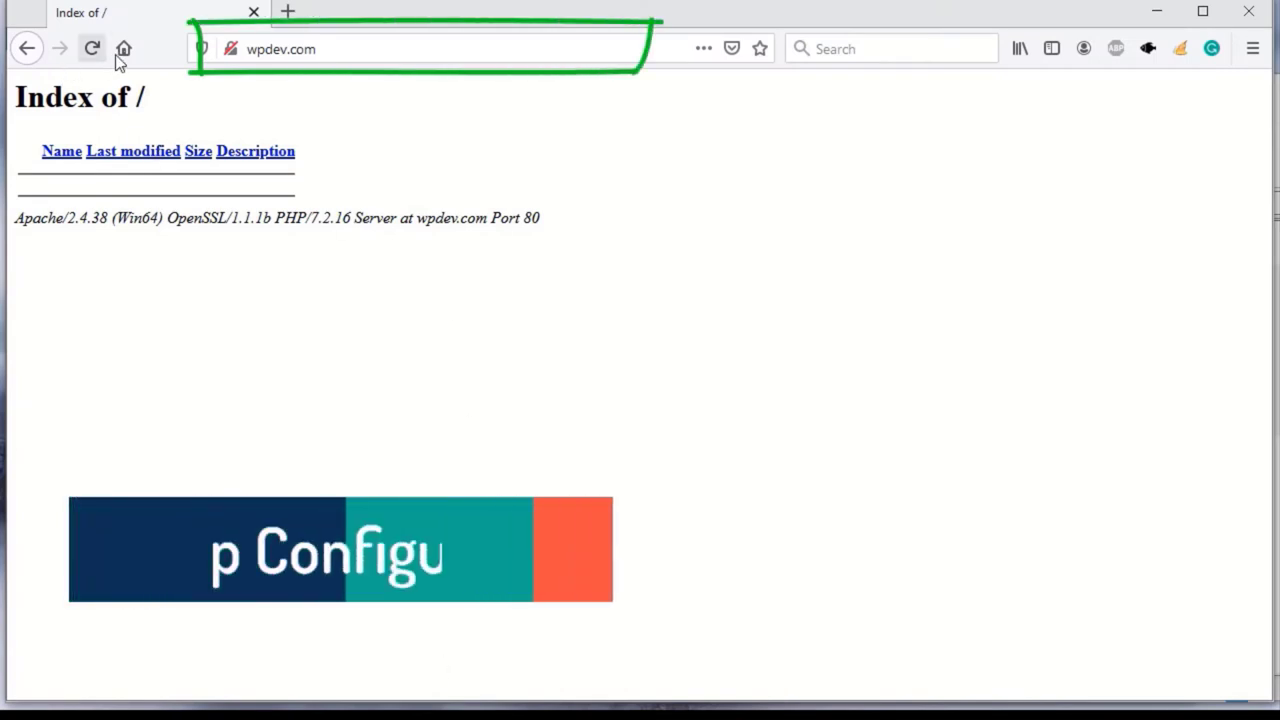
Step: Reload wpdev.com in Firefox and open the iwpdev/ setup from the listing
{"action": "left_click", "coordinate": [366, 55]}
{"action": "key", "text": "Escape"}
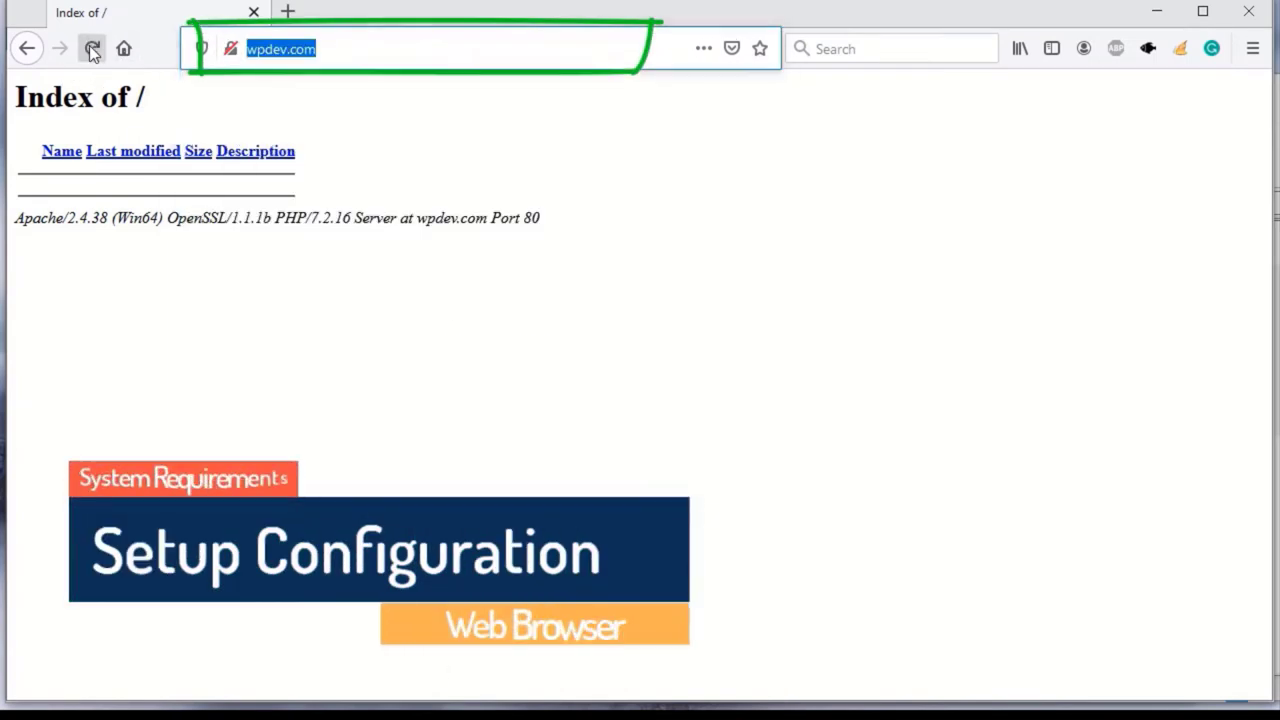
{"action": "left_click", "coordinate": [92, 49]}
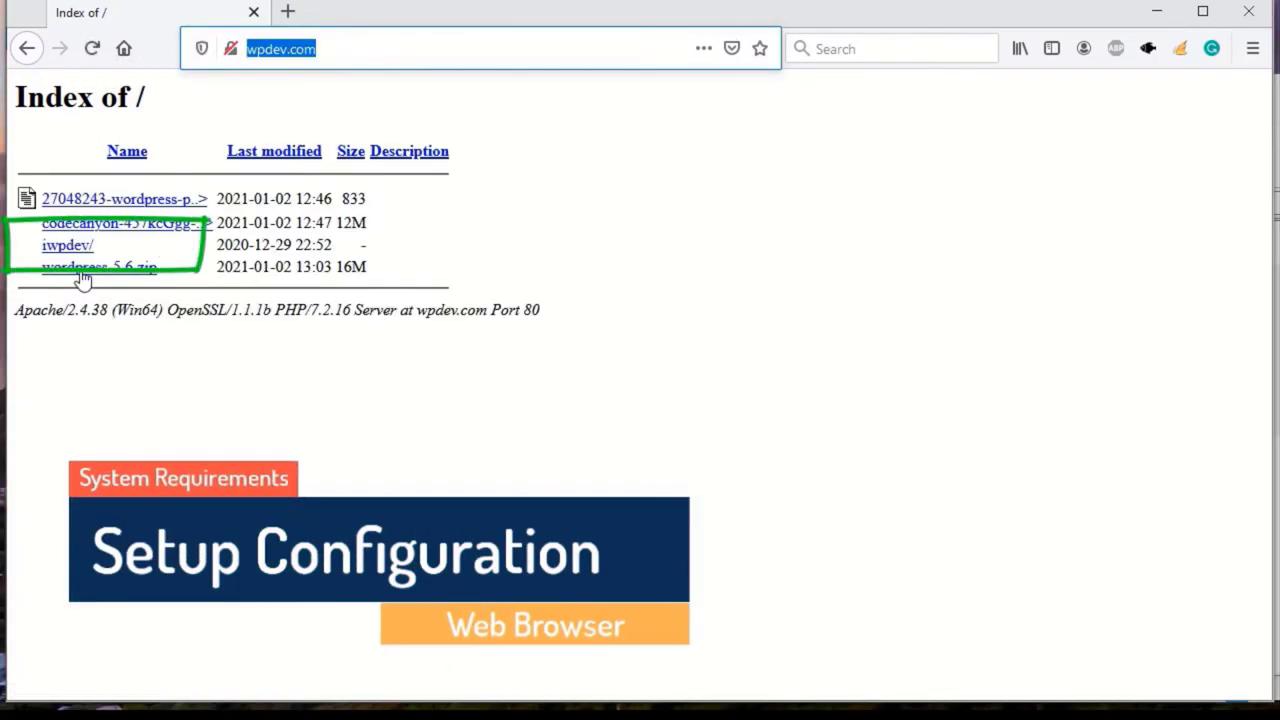
{"action": "left_click", "coordinate": [65, 253]}
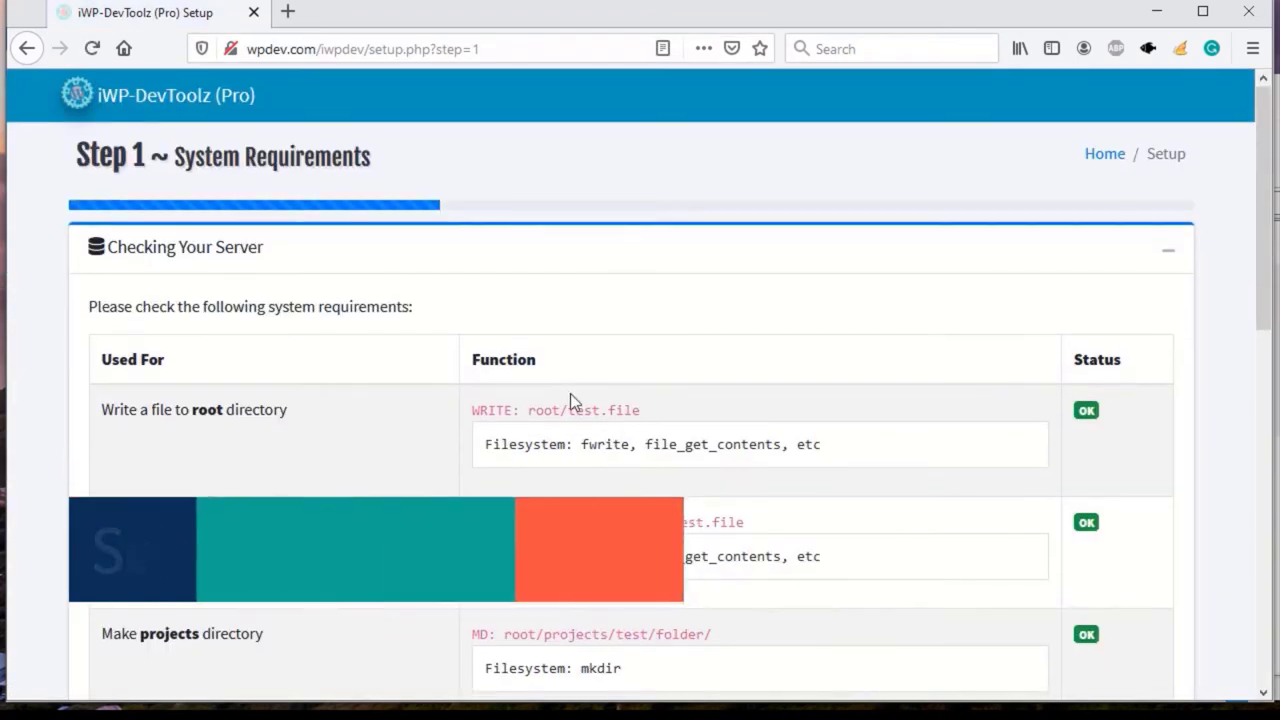
Step: Review the Step 1 System Requirements table for all OK, then go to Step 2
{"action": "scroll", "coordinate": [585, 400], "scroll_direction": "down", "scroll_amount": 3}
{"action": "scroll", "coordinate": [1146, 571], "scroll_direction": "down", "scroll_amount": 4}
{"action": "scroll", "coordinate": [1103, 563], "scroll_direction": "up", "scroll_amount": 5}
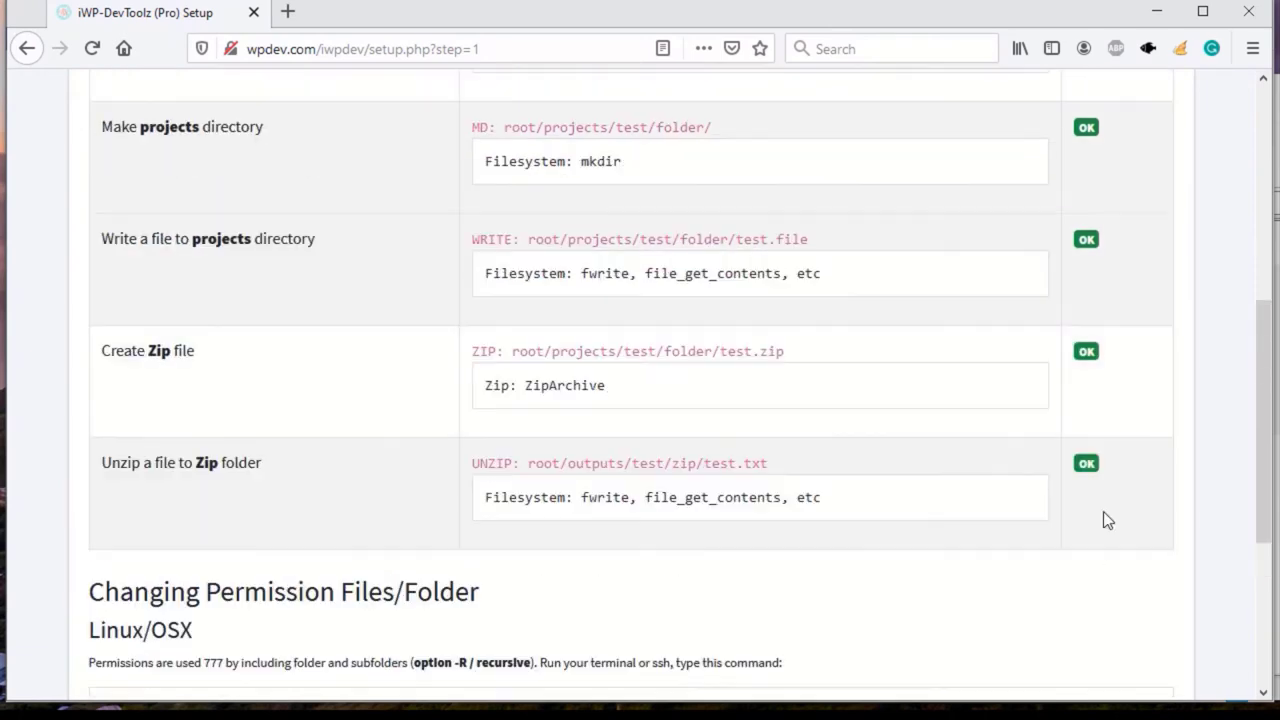
{"action": "scroll", "coordinate": [1090, 400], "scroll_direction": "up", "scroll_amount": 3}
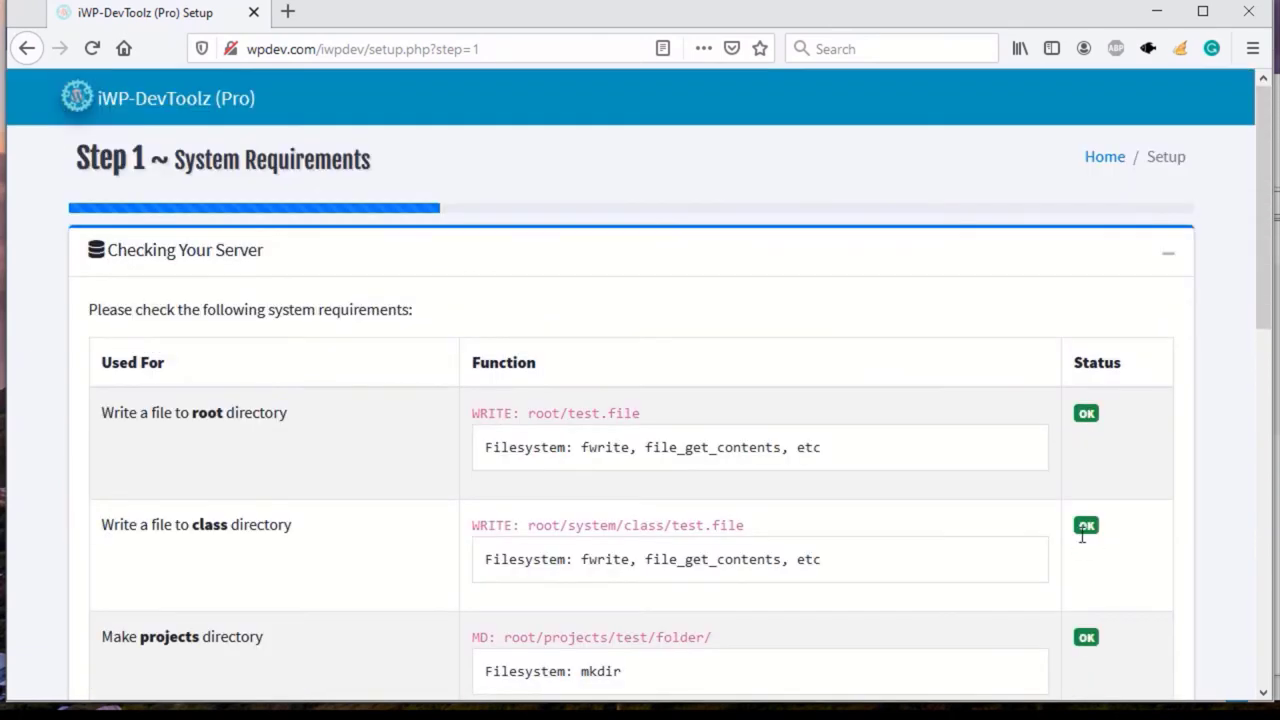
{"action": "scroll", "coordinate": [1081, 535], "scroll_direction": "down", "scroll_amount": 7}
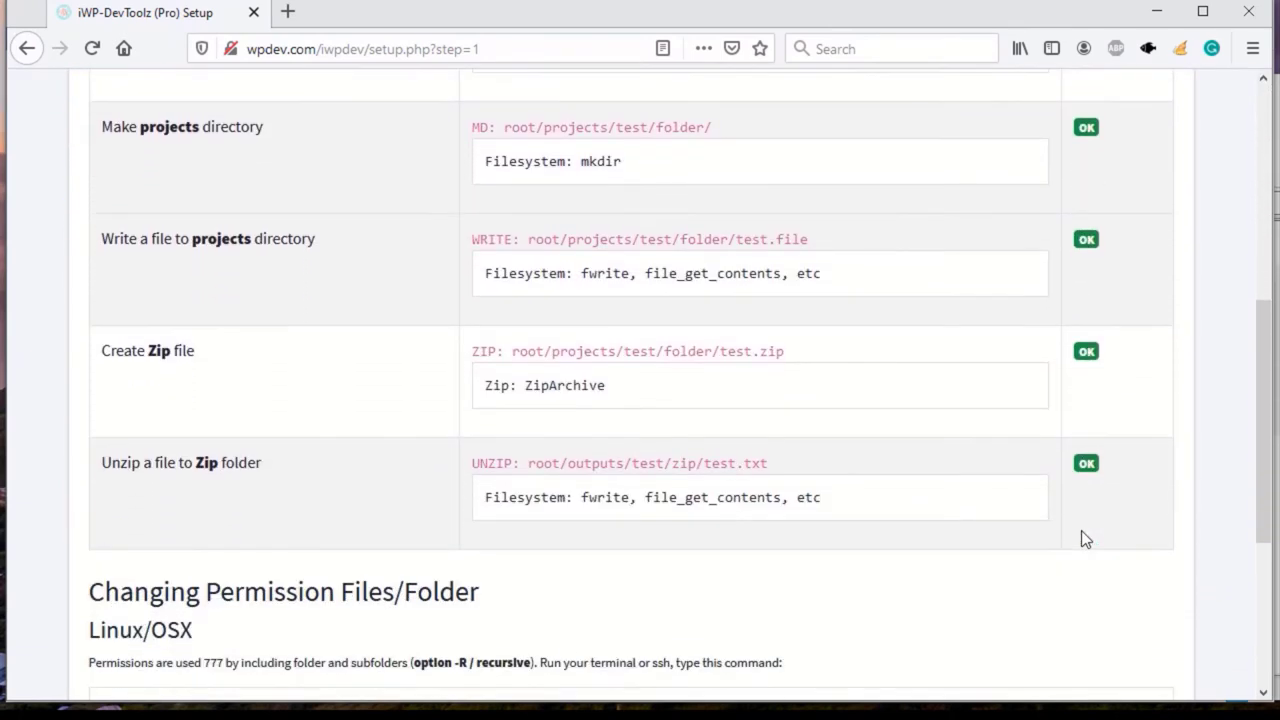
{"action": "scroll", "coordinate": [1078, 532], "scroll_direction": "down", "scroll_amount": 1}
{"action": "scroll", "coordinate": [1072, 522], "scroll_direction": "up", "scroll_amount": 6}
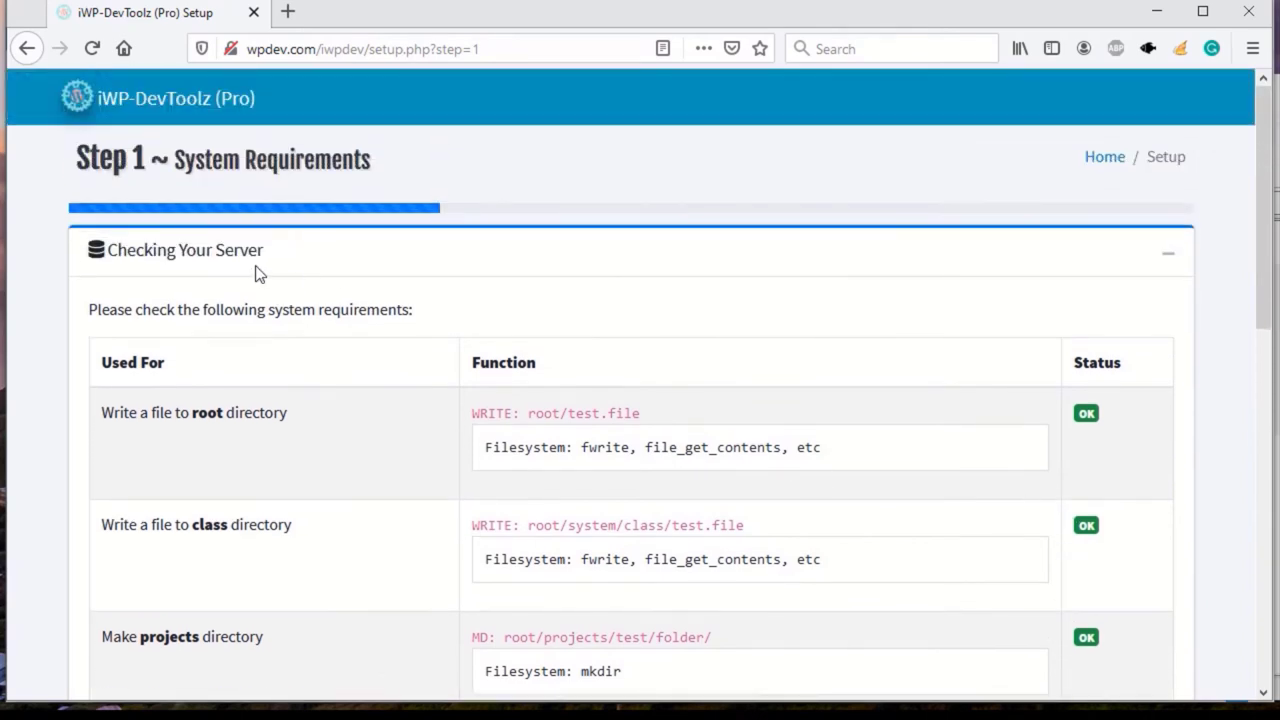
{"action": "scroll", "coordinate": [668, 391], "scroll_direction": "down", "scroll_amount": 9}
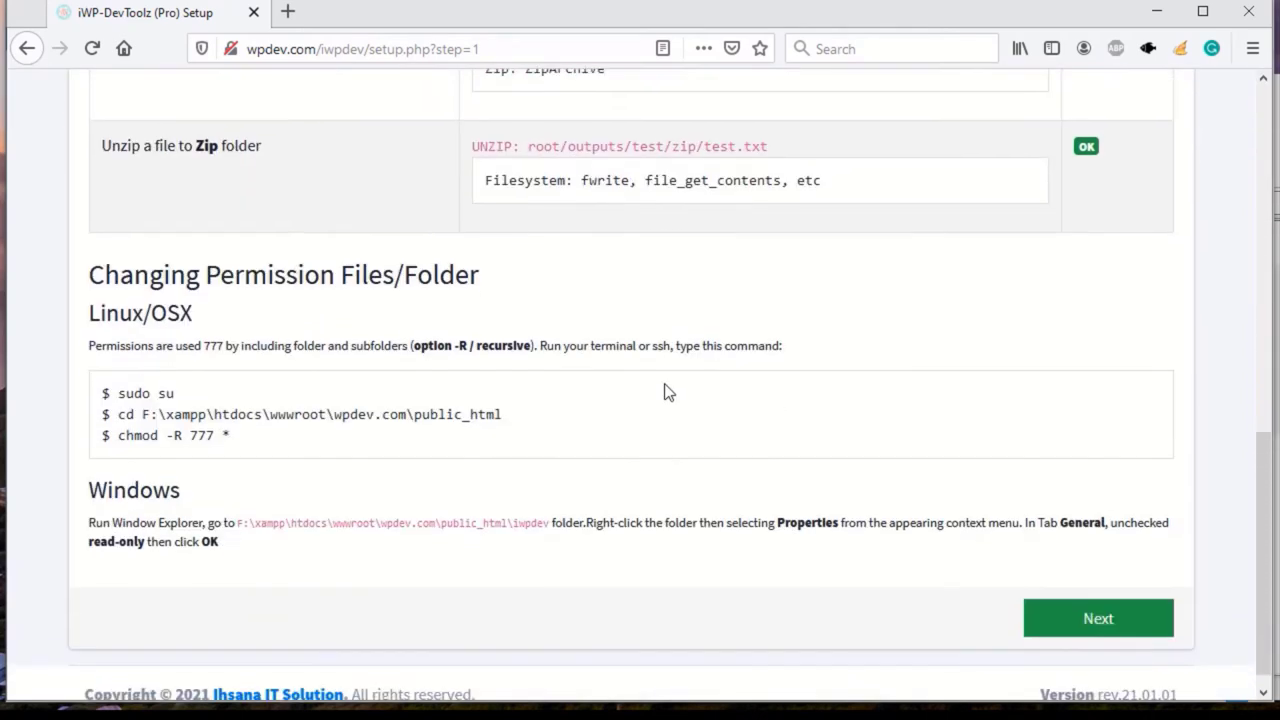
{"action": "left_click", "coordinate": [1110, 604]}
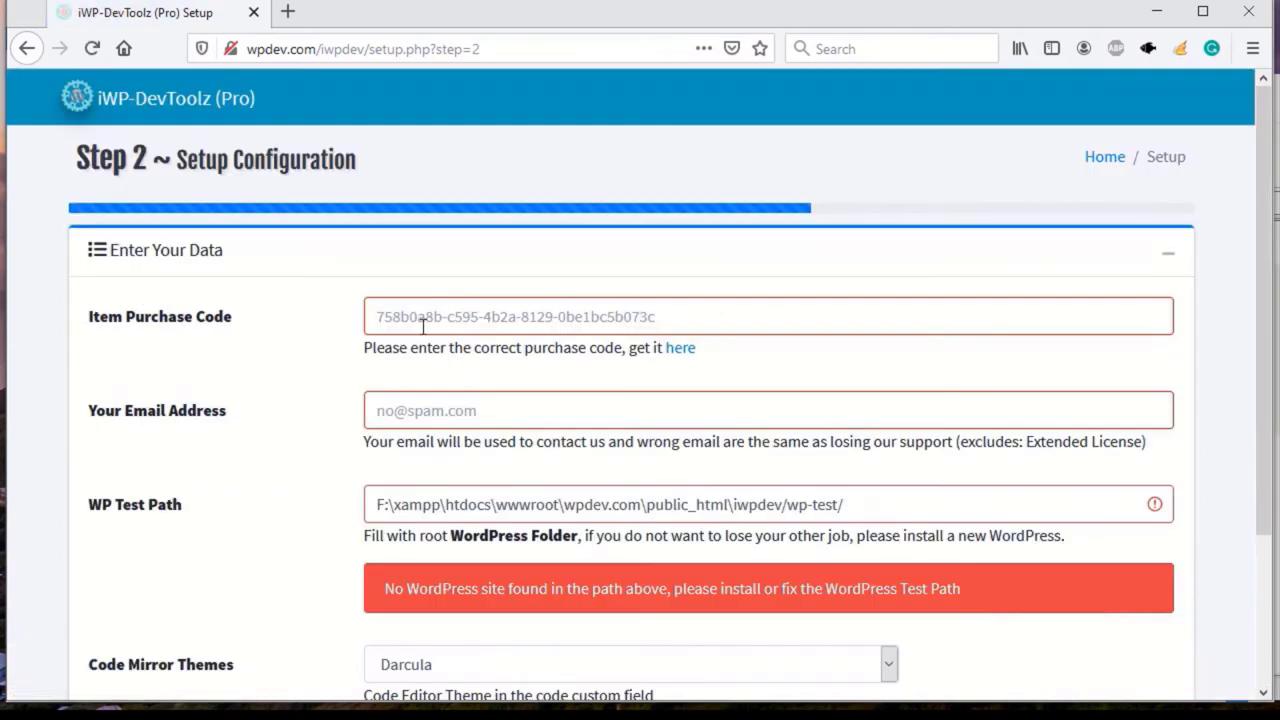
Step: Enter the user's e-mail address in the Your Email Address field via autocomplete, then switch to public_html
{"action": "left_click", "coordinate": [535, 318]}
{"action": "left_click", "coordinate": [418, 419]}
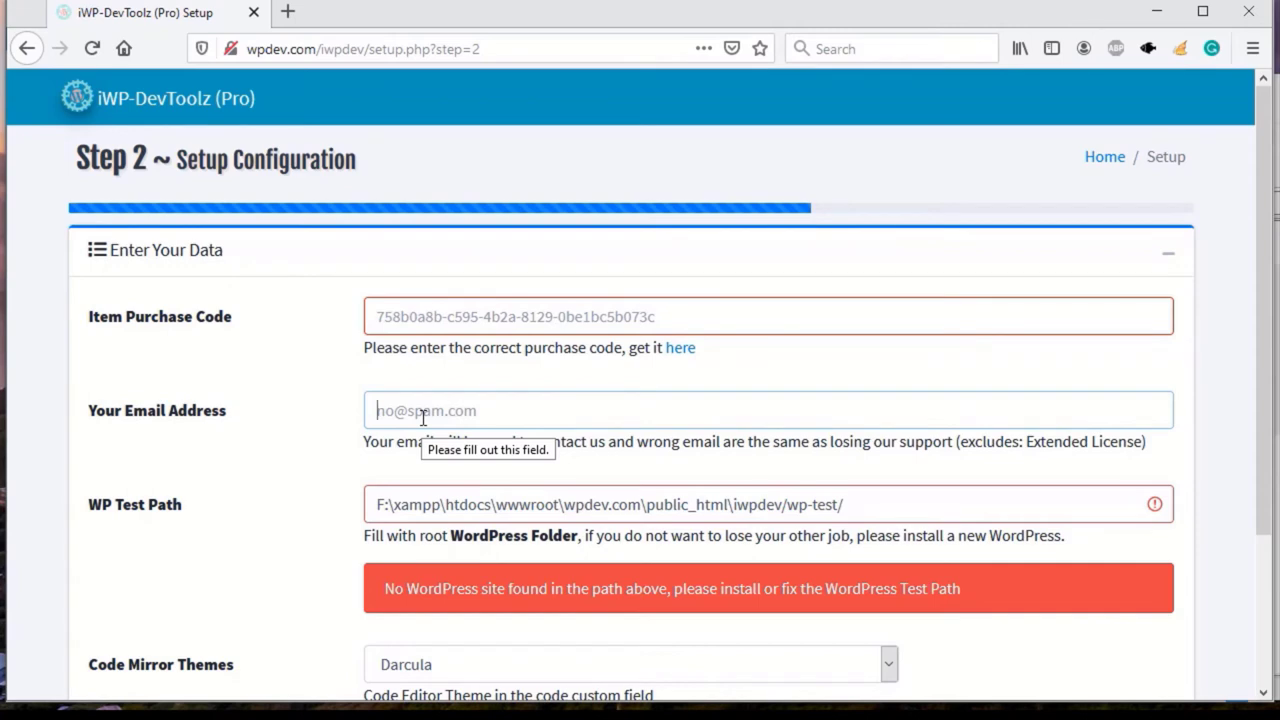
{"action": "type", "text": "ja"}
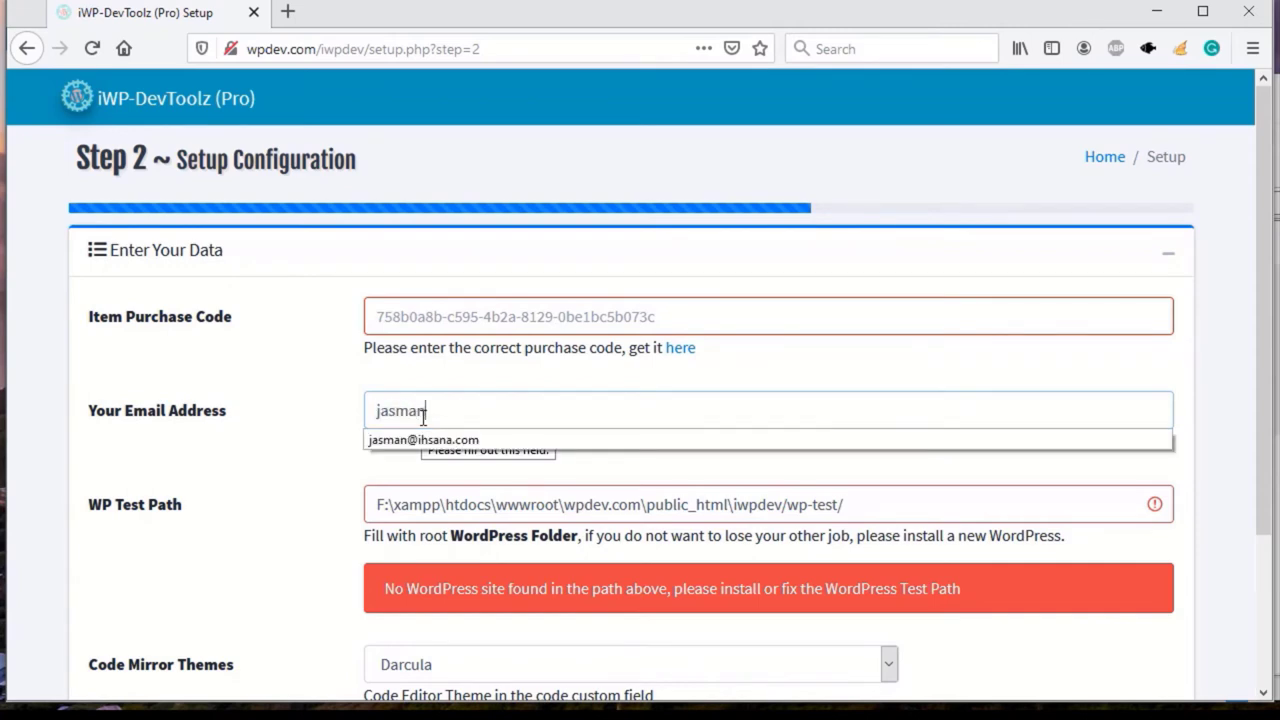
{"action": "type", "text": "sman"}
{"action": "left_click", "coordinate": [423, 439]}
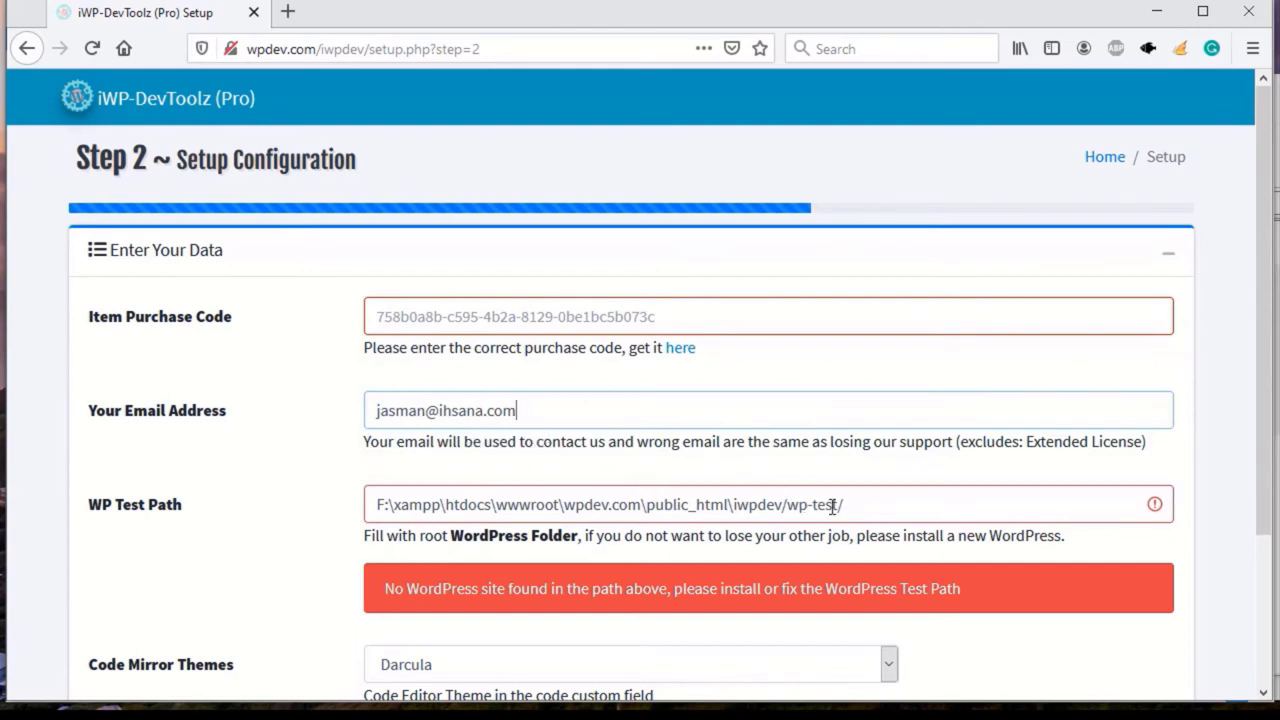
{"action": "scroll", "coordinate": [596, 567], "scroll_direction": "down", "scroll_amount": 3}
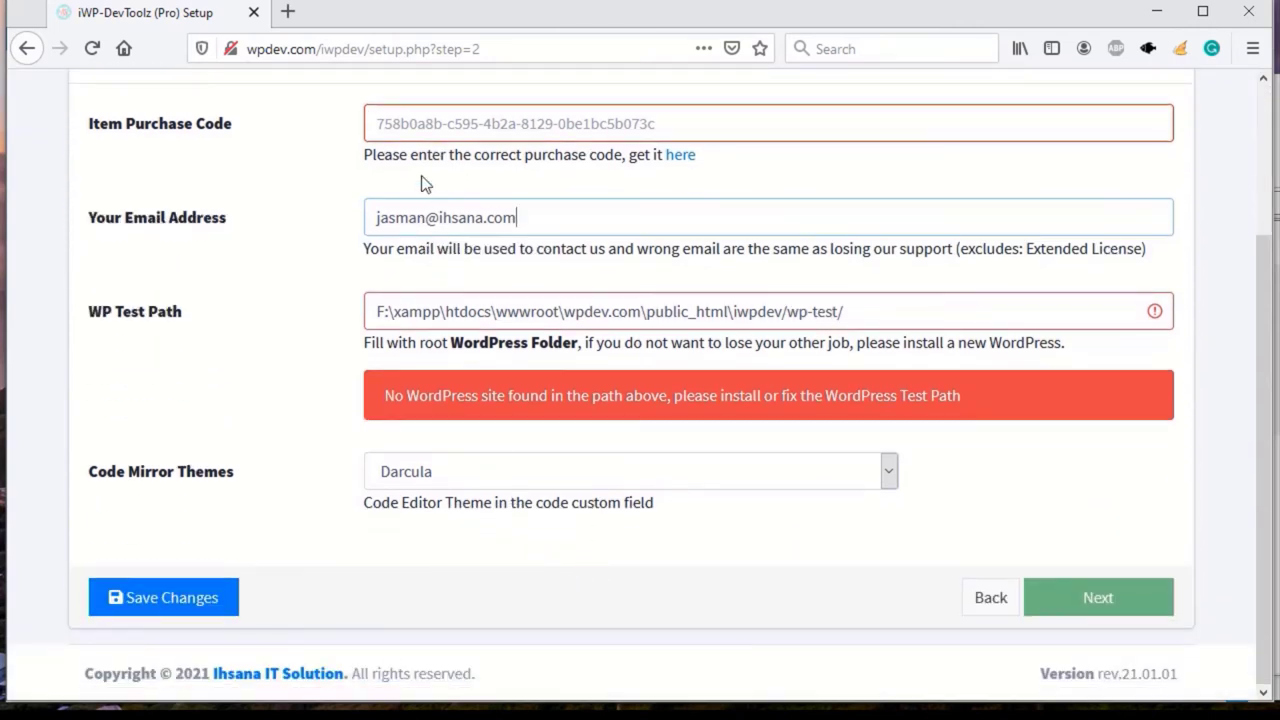
{"action": "scroll", "coordinate": [483, 154], "scroll_direction": "up", "scroll_amount": 1}
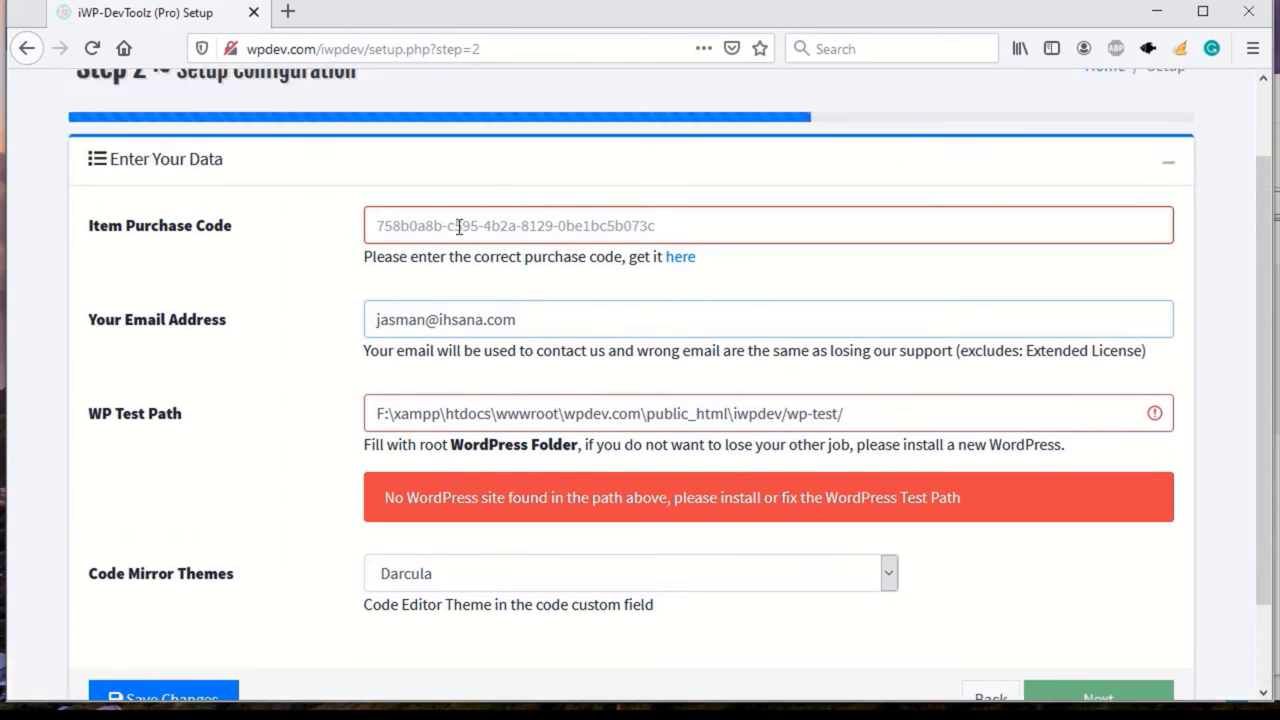
{"action": "key", "text": "alt+Tab"}
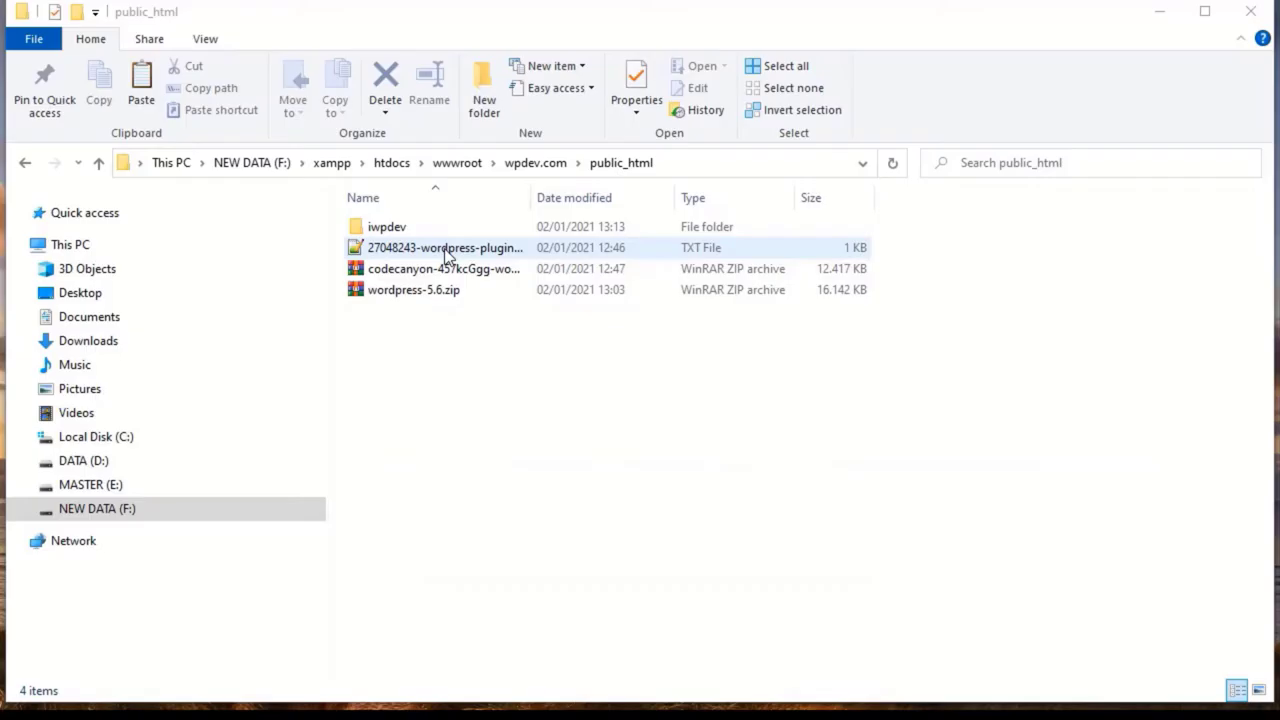
Step: Copy the purchase code from the licence text file in Notepad++ into the Item Purchase Code field
{"action": "double_click", "coordinate": [440, 249]}
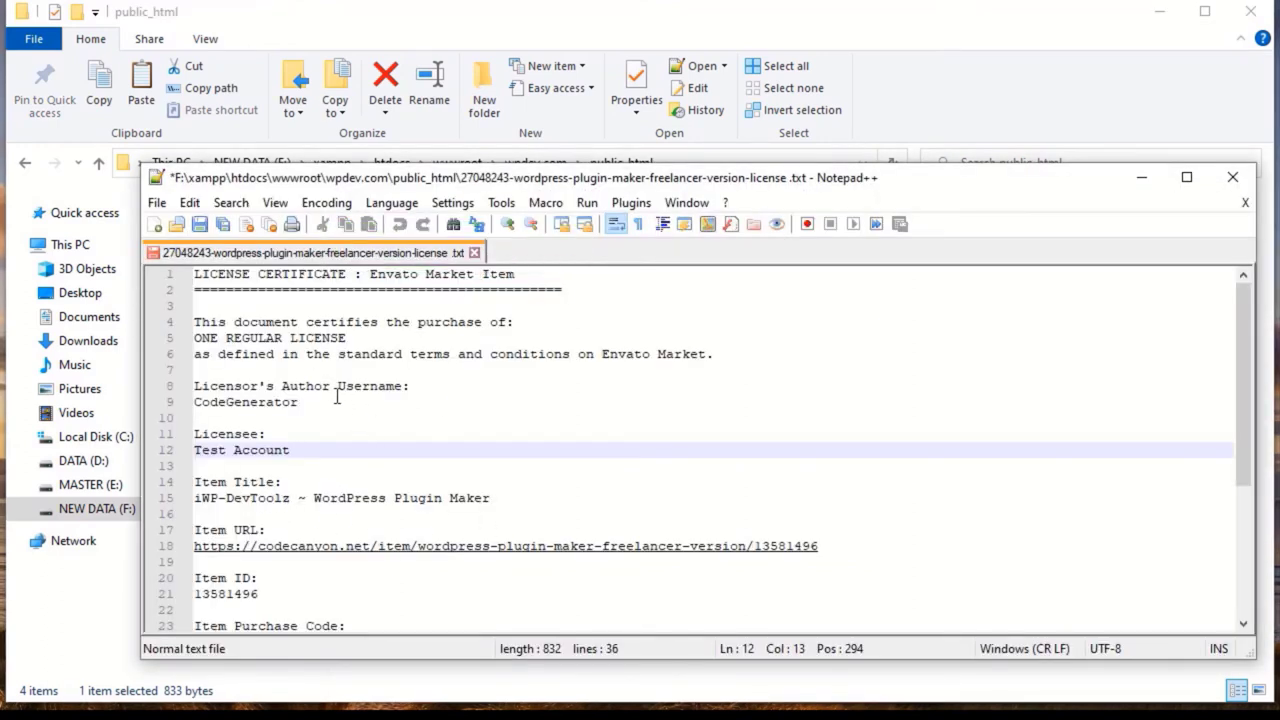
{"action": "scroll", "coordinate": [300, 430], "scroll_direction": "down", "scroll_amount": 1}
{"action": "scroll", "coordinate": [268, 450], "scroll_direction": "down", "scroll_amount": 1}
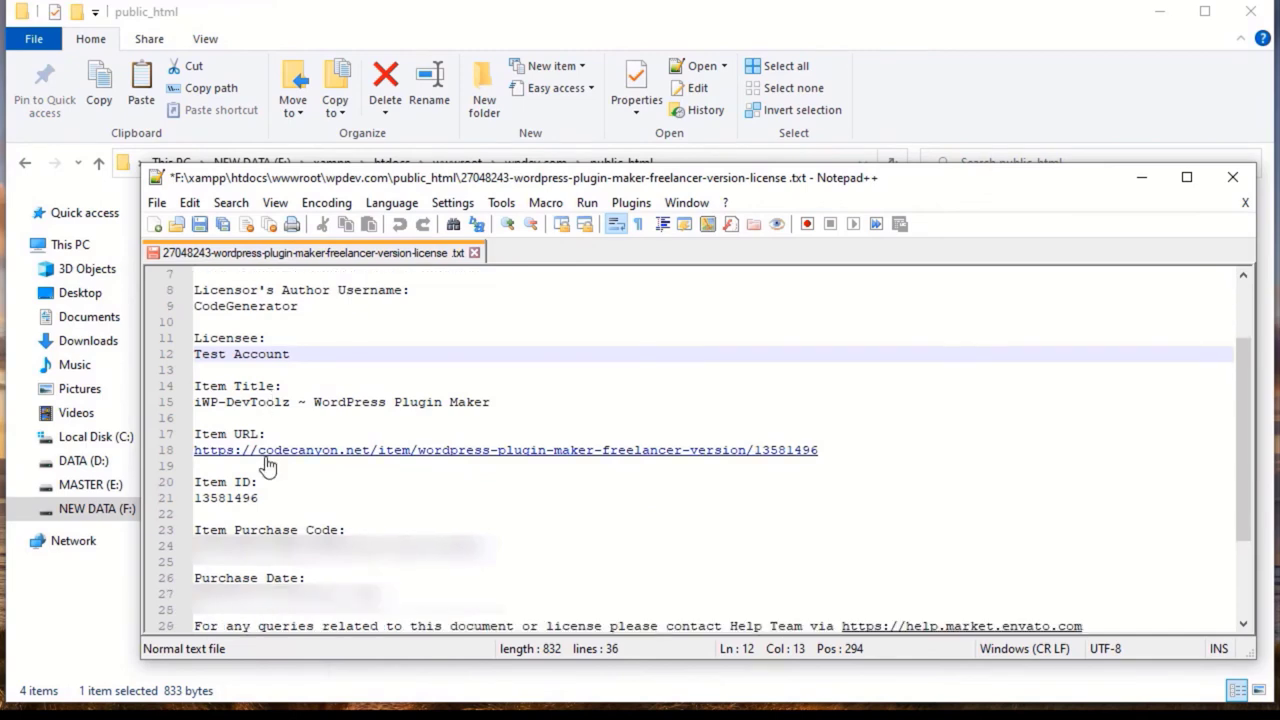
{"action": "left_click_drag", "start_coordinate": [482, 546], "coordinate": [235, 546]}
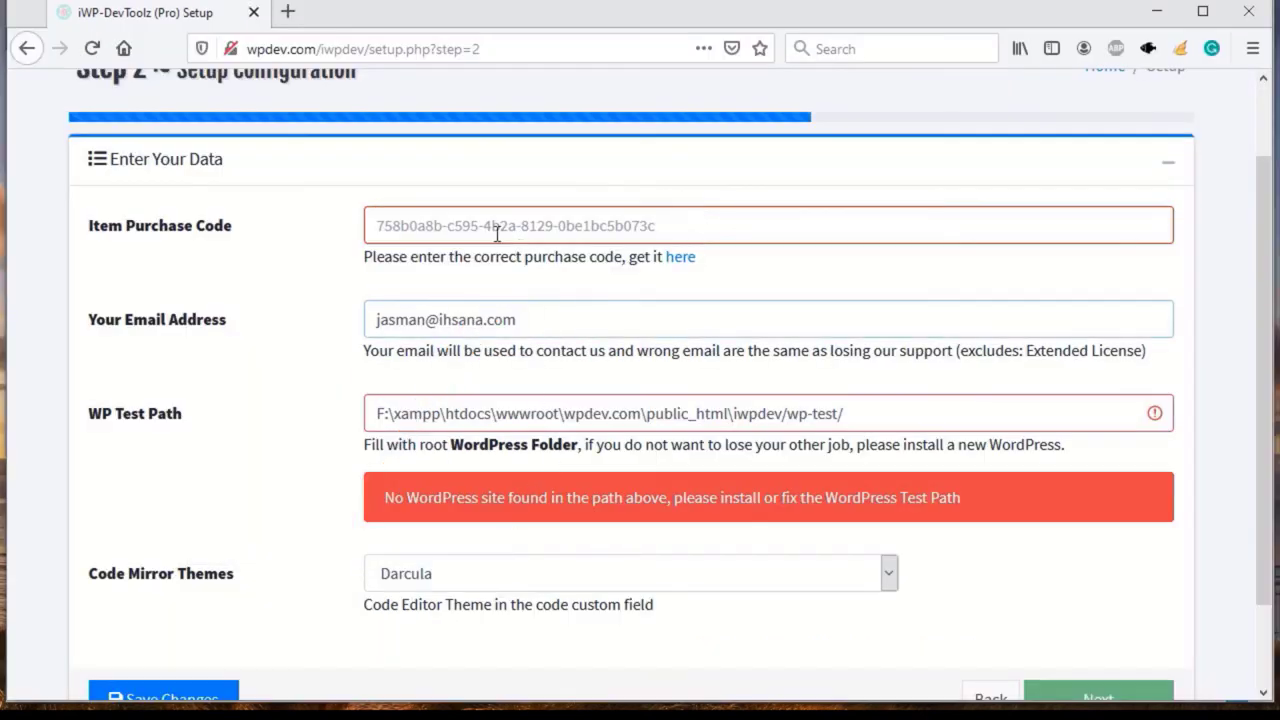
{"action": "left_click", "coordinate": [497, 233]}
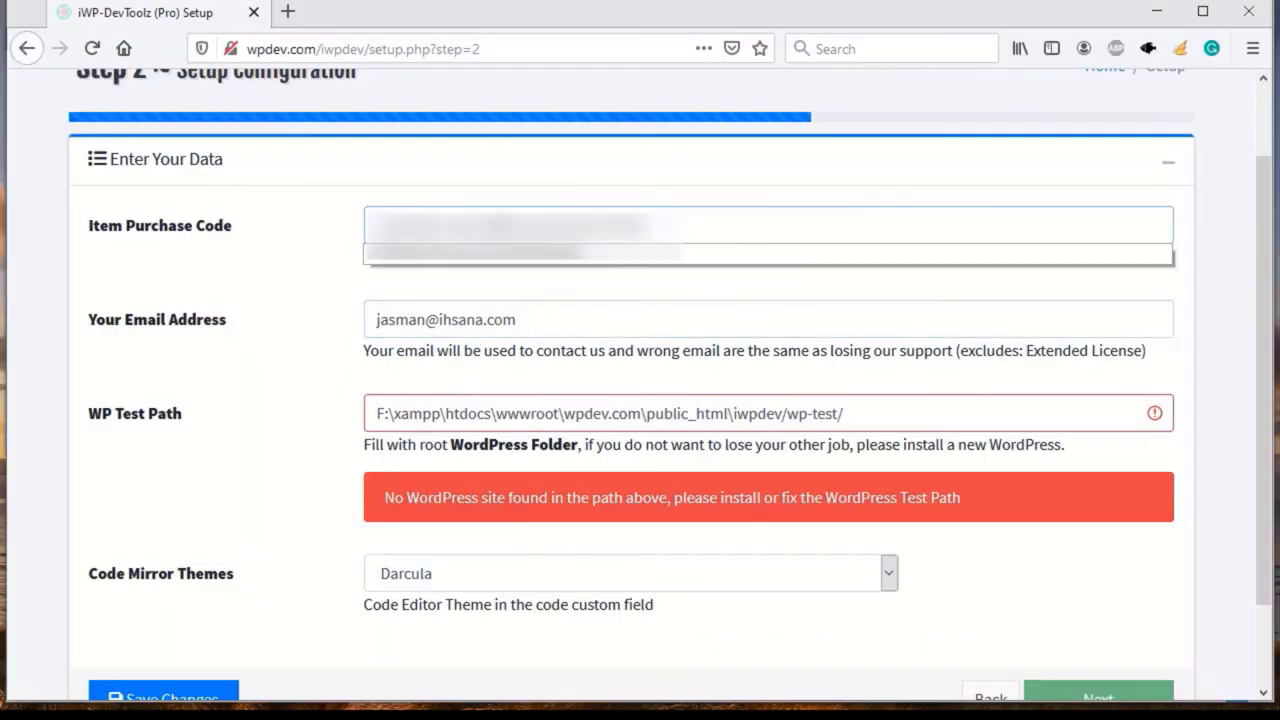
Step: Save the Step 2 setup data and highlight the no-WordPress warning and the wp-test path
{"action": "left_click", "coordinate": [588, 204]}
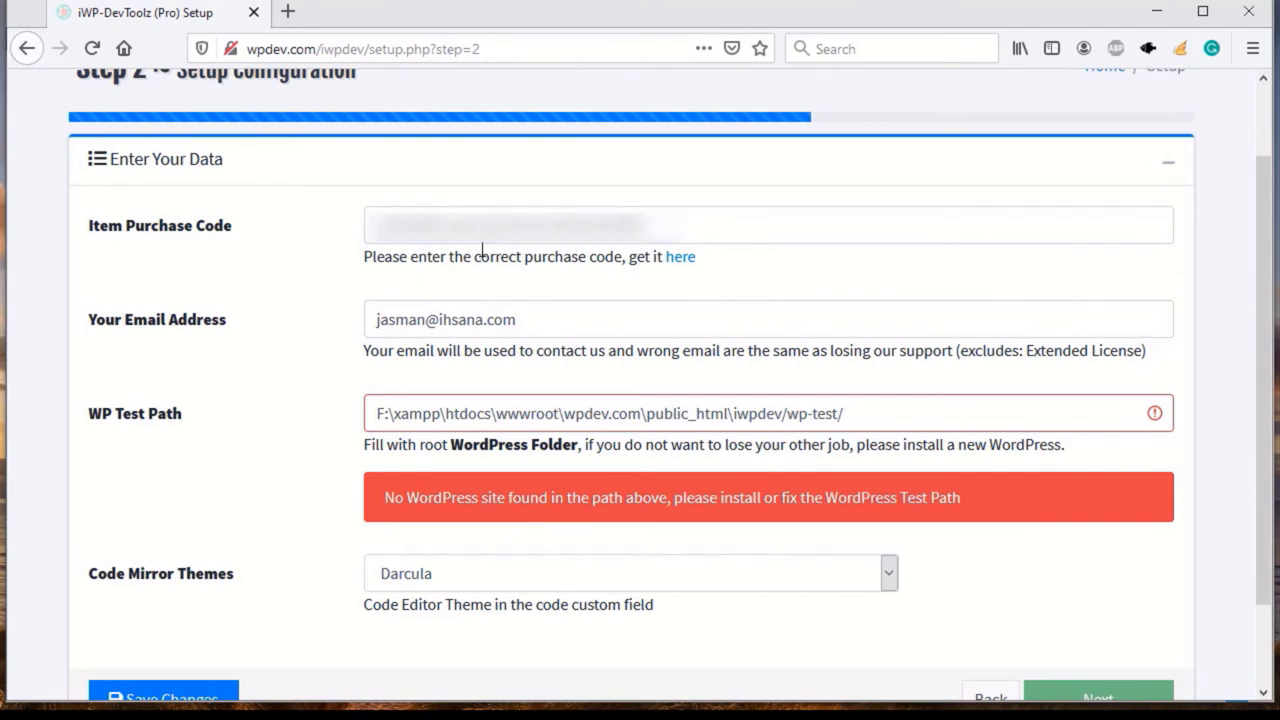
{"action": "scroll", "coordinate": [163, 610], "scroll_direction": "down", "scroll_amount": 2}
{"action": "left_click", "coordinate": [163, 606]}
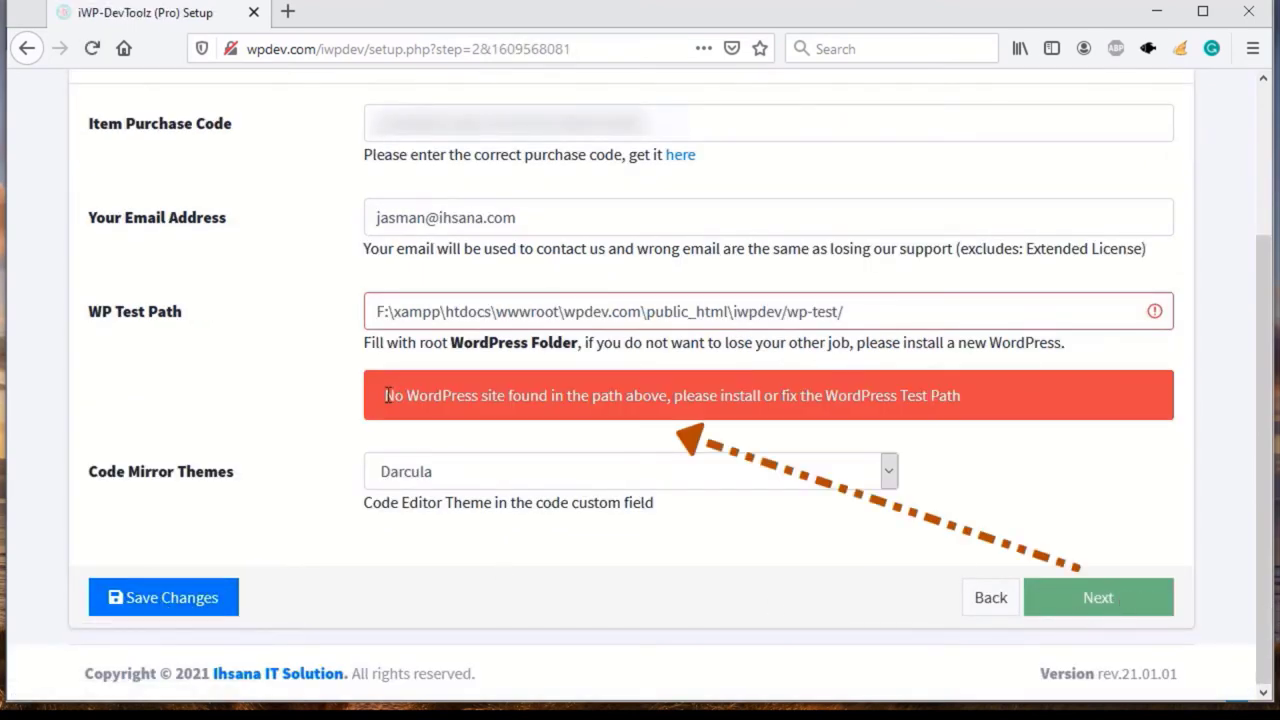
{"action": "left_click_drag", "start_coordinate": [386, 395], "coordinate": [645, 394]}
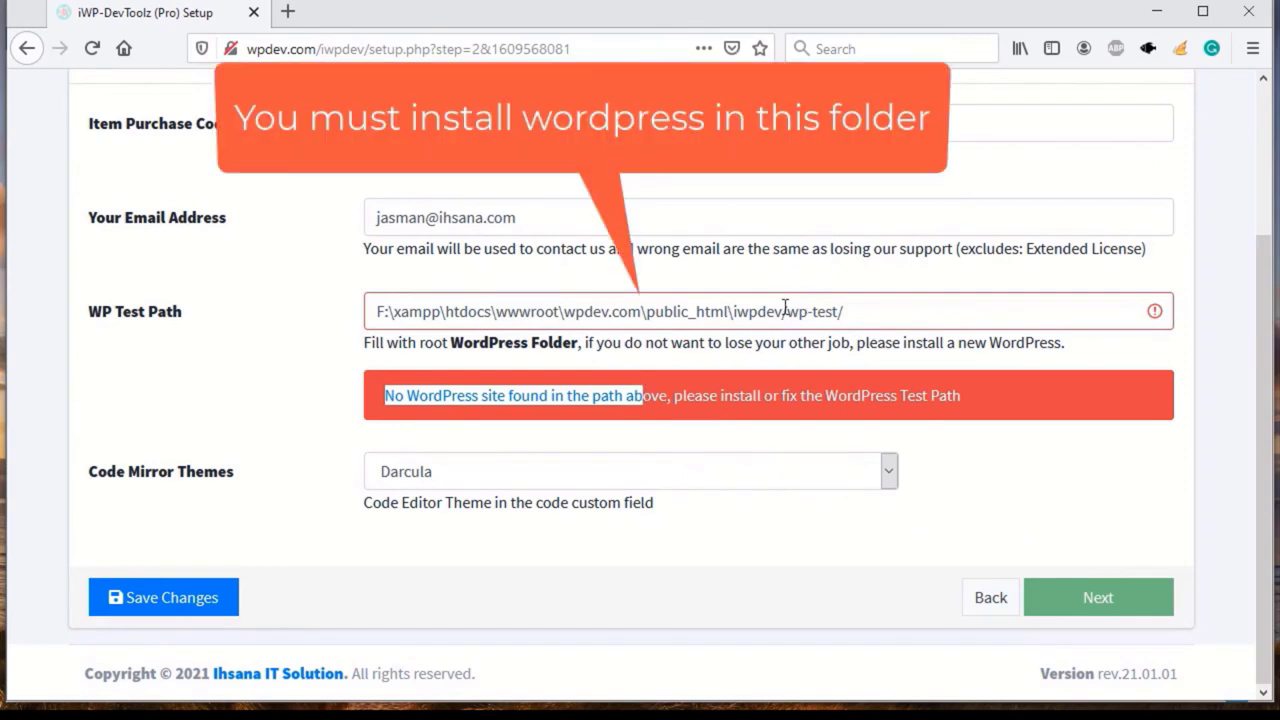
{"action": "left_click_drag", "start_coordinate": [786, 311], "coordinate": [820, 313]}
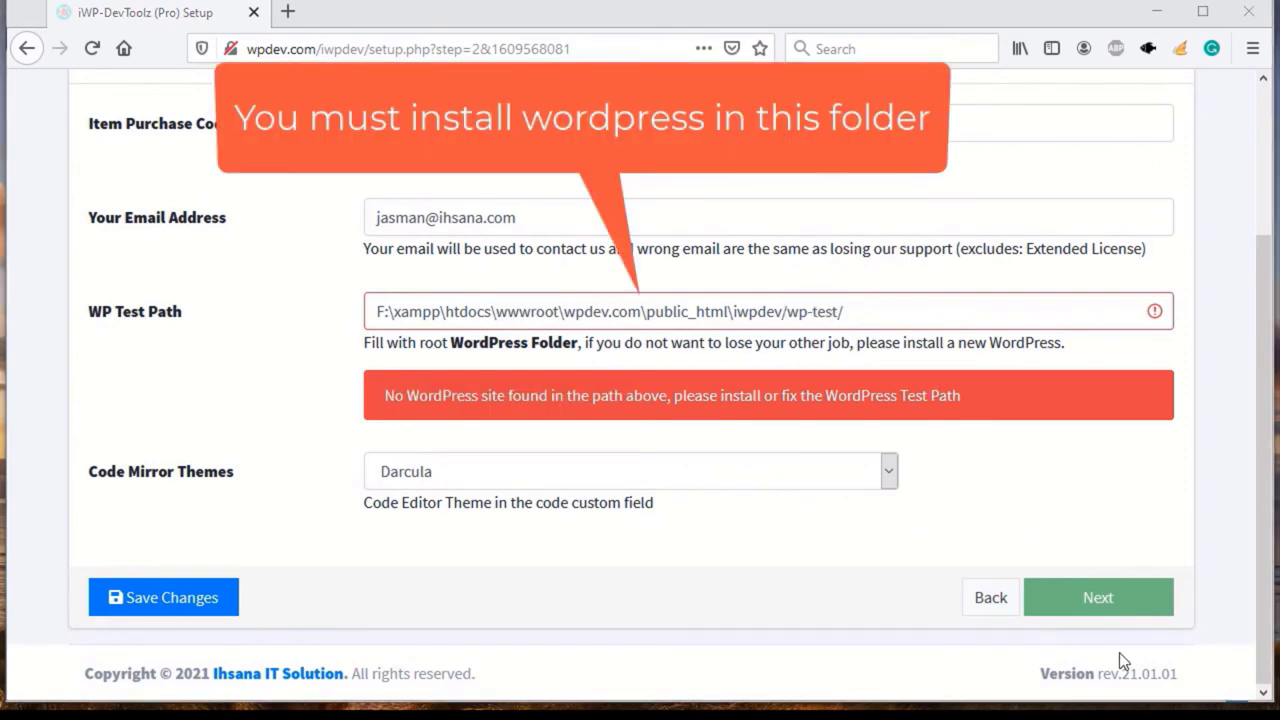
{"action": "key", "text": "alt+Tab"}
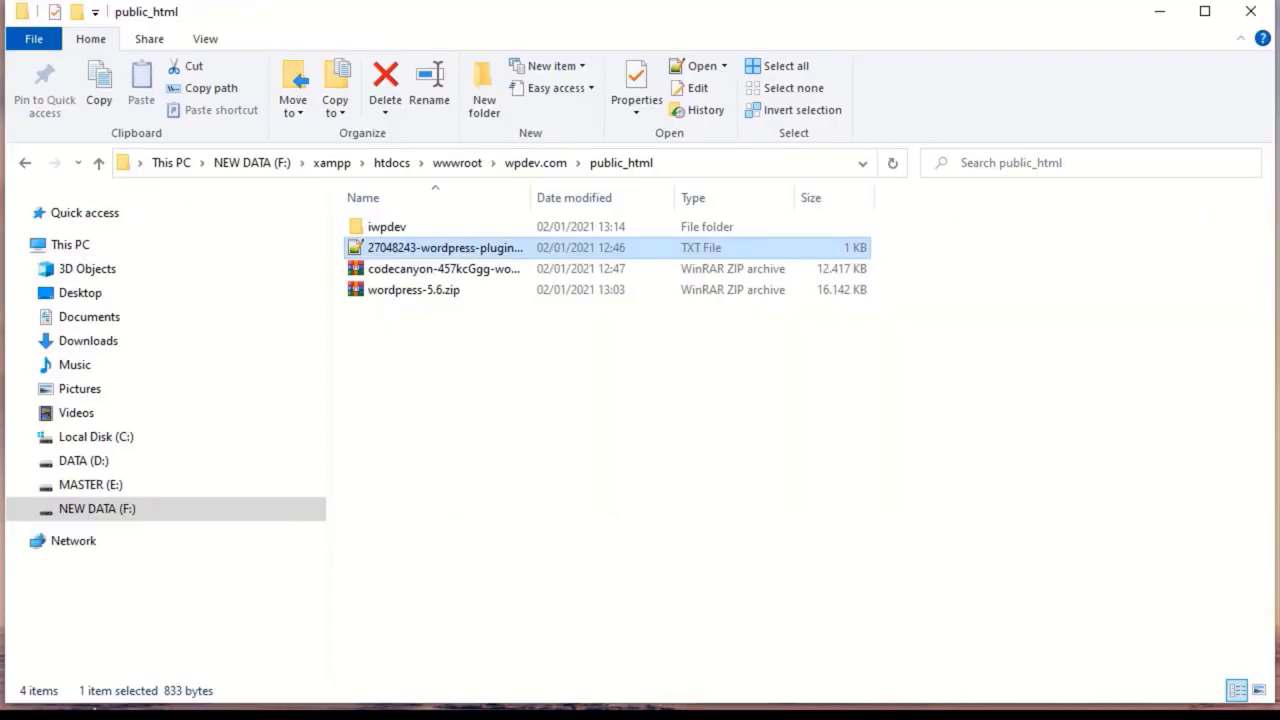
Step: Open the wordpress folder inside wordpress-5.6.zip and the empty iwpdev\wp-test folder side by side
{"action": "double_click", "coordinate": [425, 291]}
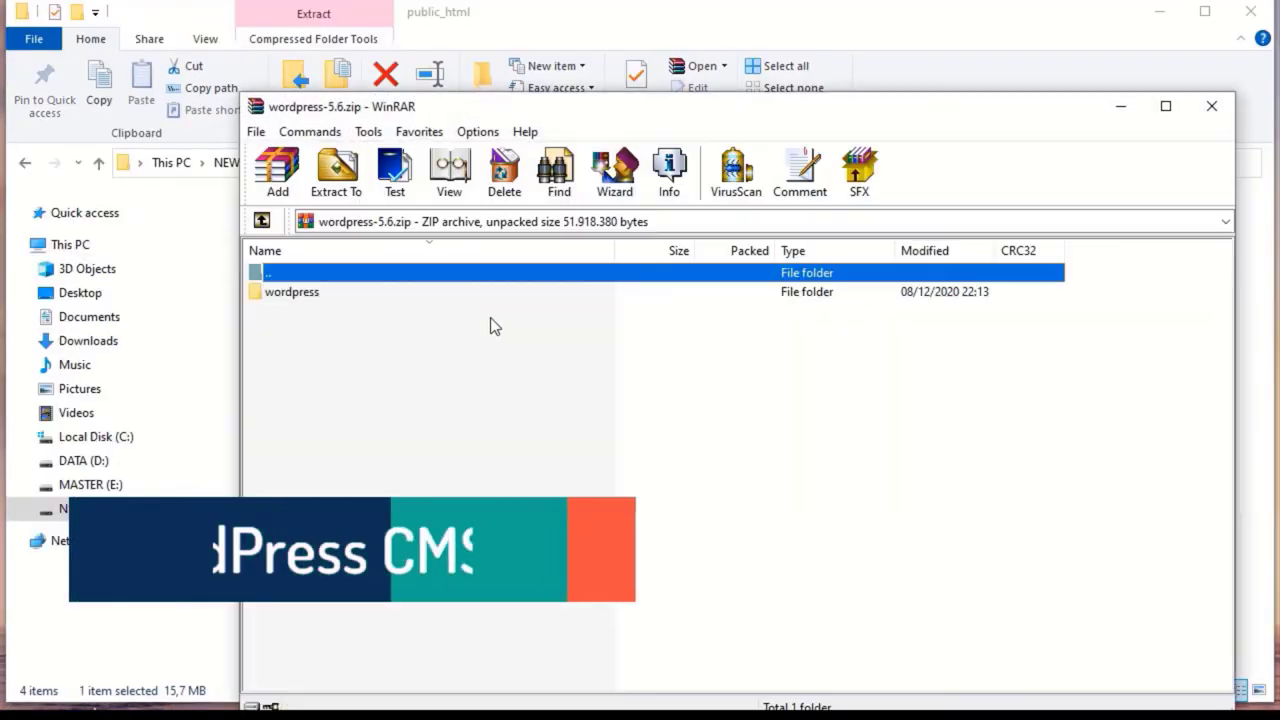
{"action": "double_click", "coordinate": [295, 291]}
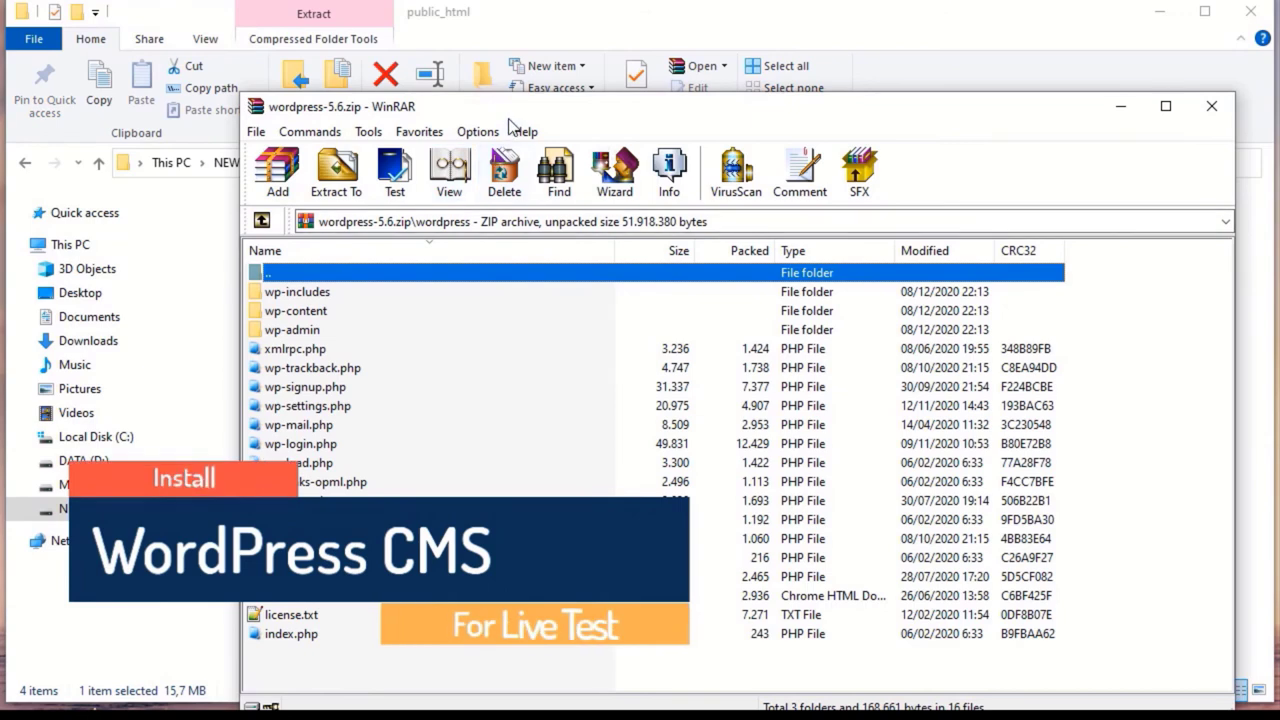
{"action": "left_click_drag", "start_coordinate": [509, 106], "coordinate": [845, 66]}
{"action": "double_click", "coordinate": [387, 227]}
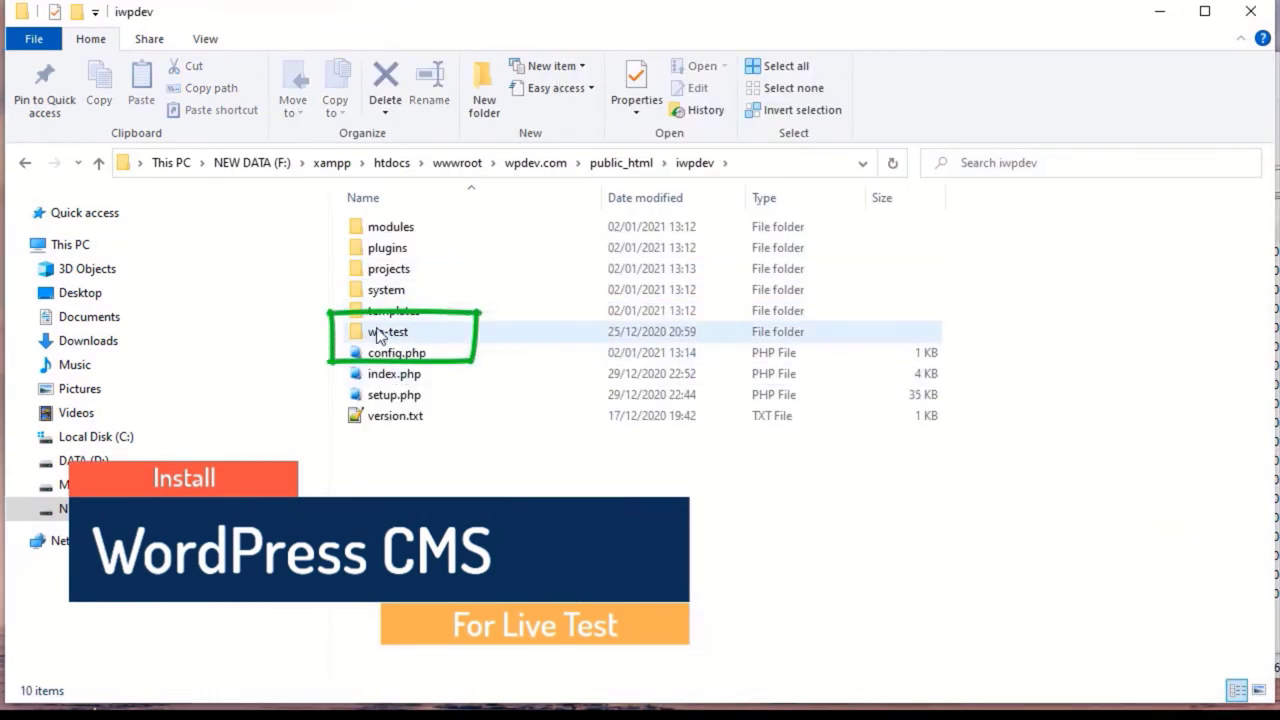
{"action": "double_click", "coordinate": [380, 332]}
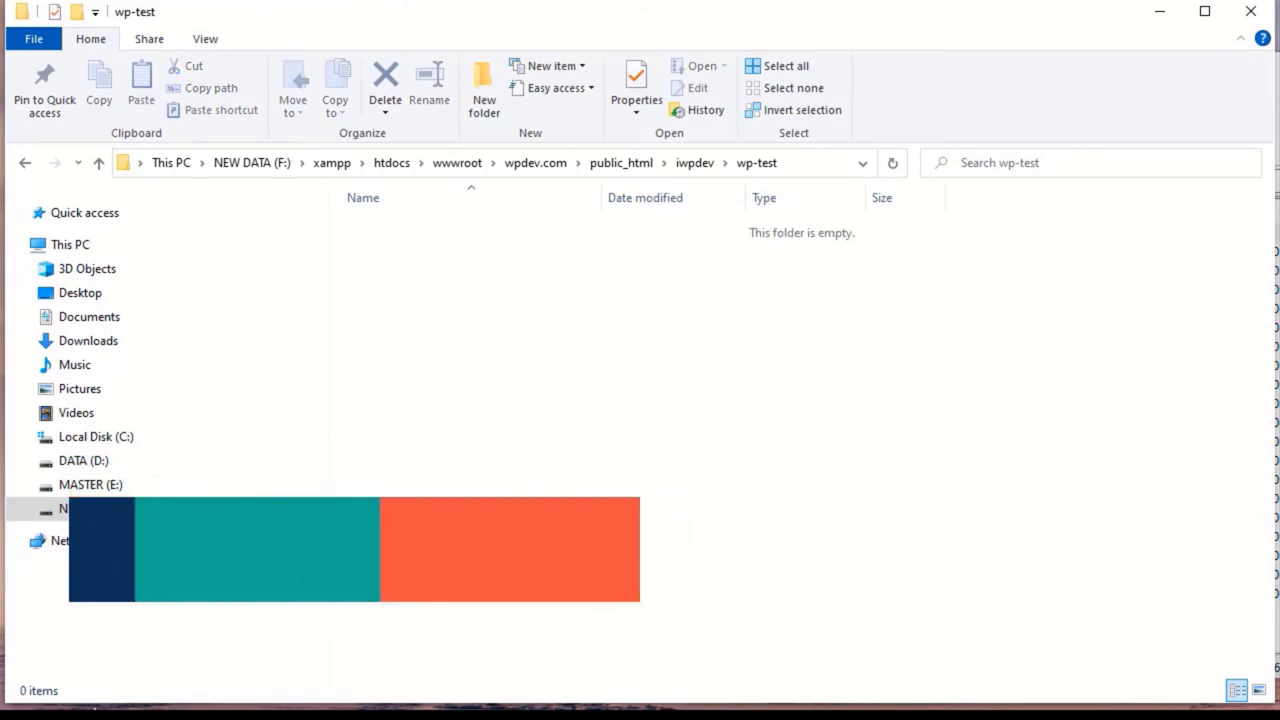
Step: Select every archive item and drag all 2,462 WordPress files into wp-test
{"action": "key", "text": "alt+Tab"}
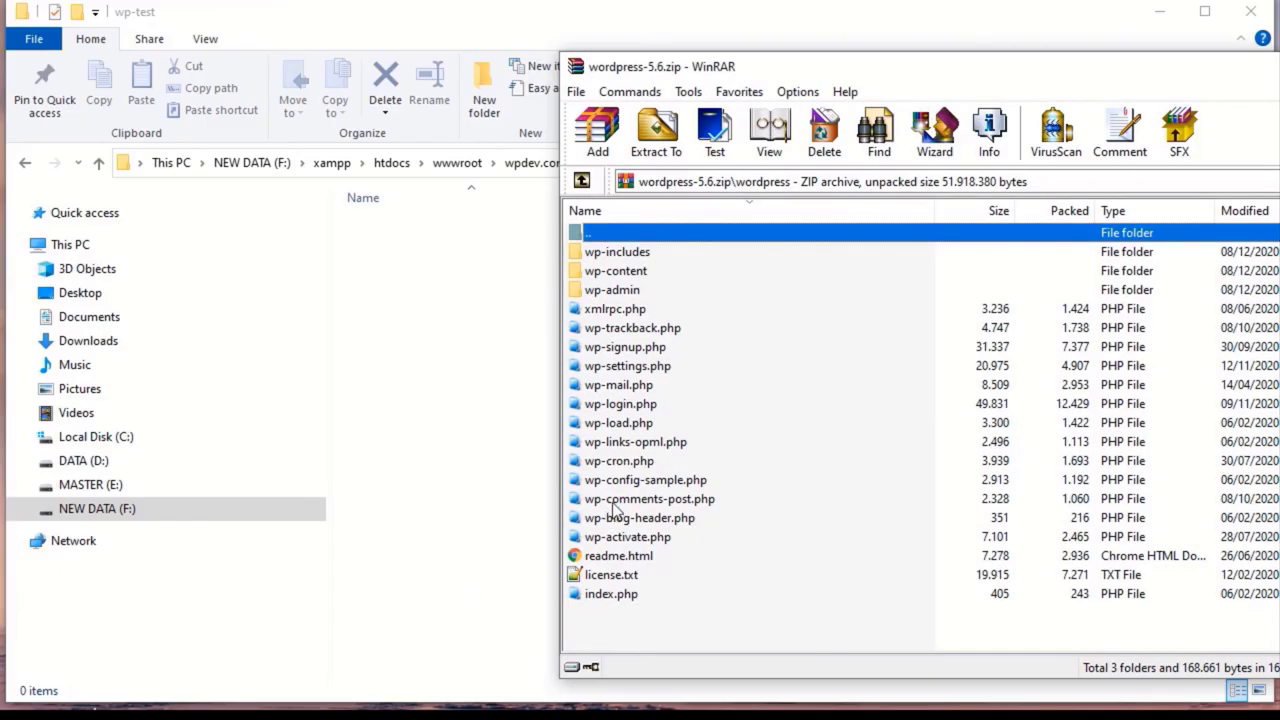
{"action": "key", "text": "Down"}
{"action": "left_click", "coordinate": [633, 600], "text": "shift"}
{"action": "left_click_drag", "start_coordinate": [633, 600], "coordinate": [443, 507]}
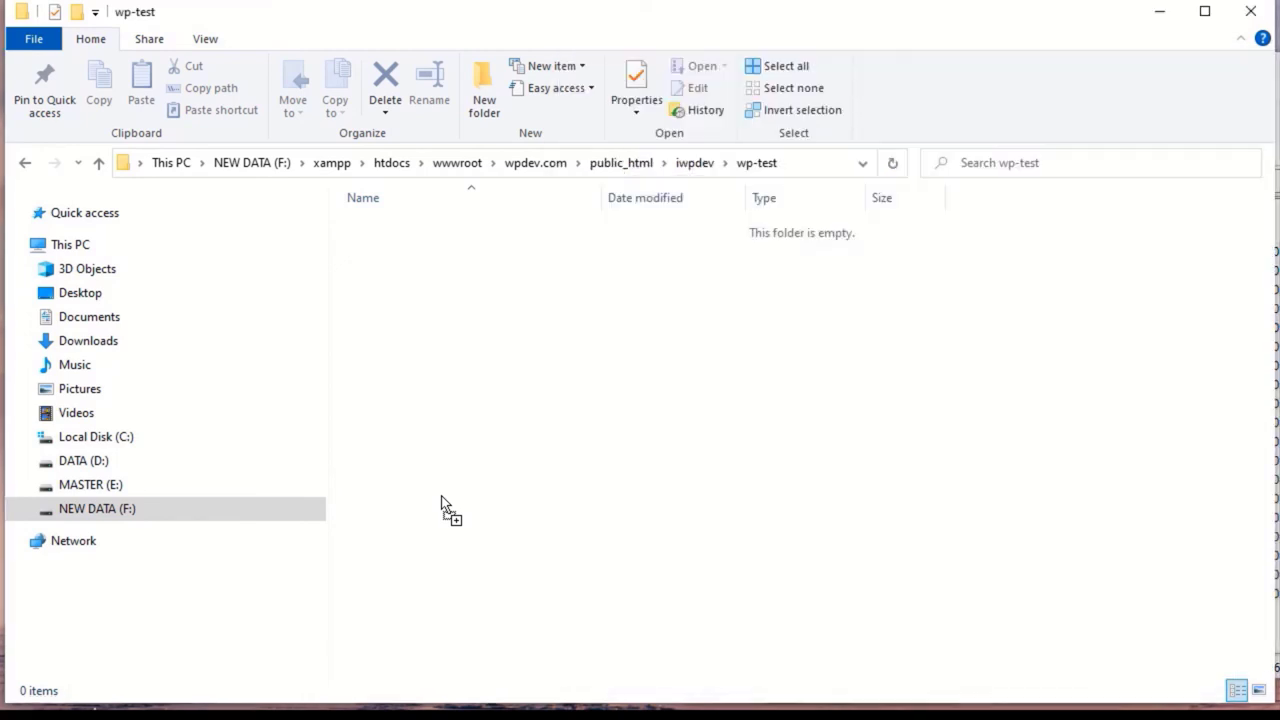
{"action": "left_click_drag", "start_coordinate": [441, 503], "coordinate": [443, 504]}
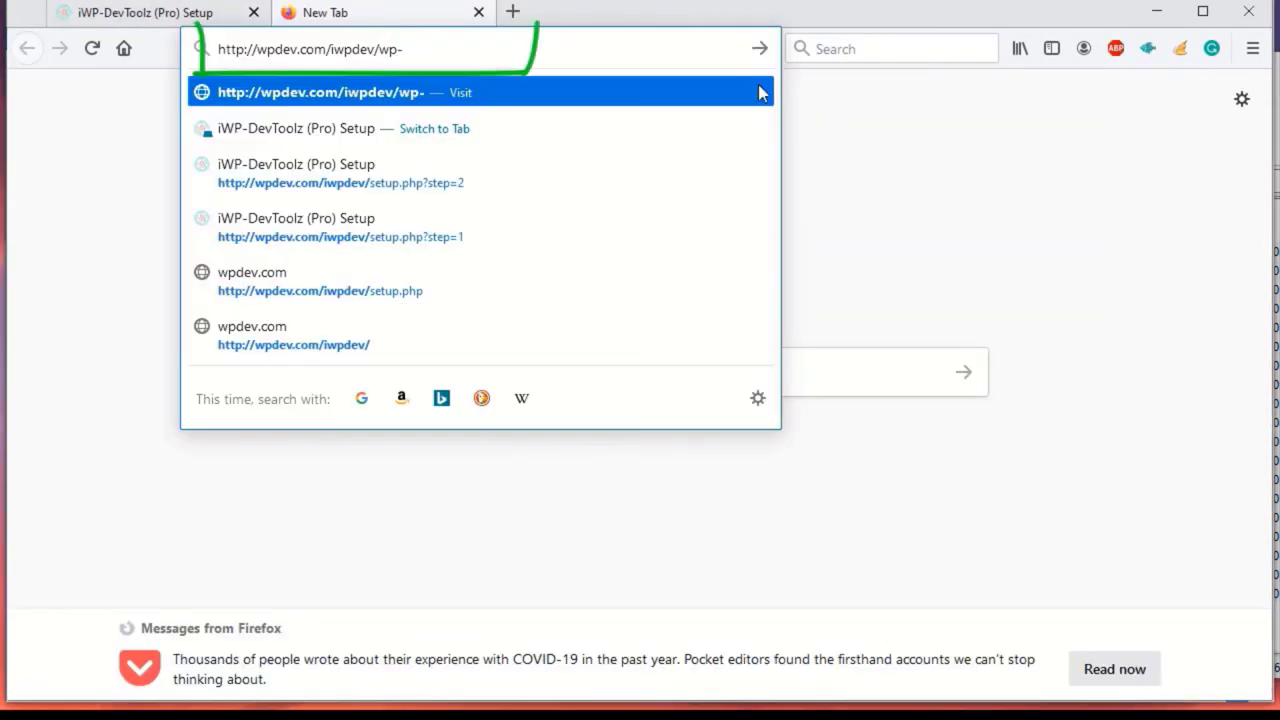
Step: Load the wp-test site address and submit the wptest database connection details
{"action": "type", "text": "test"}
{"action": "key", "text": "Return"}
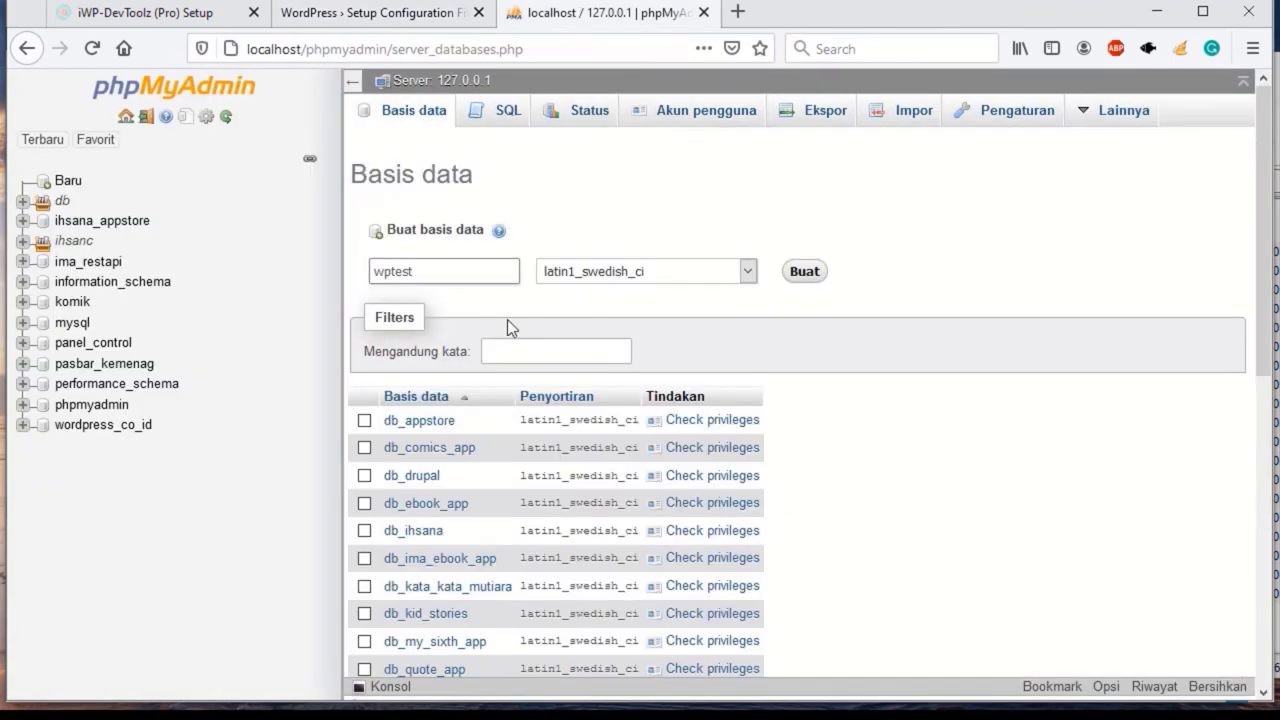
{"action": "left_click", "coordinate": [804, 271]}
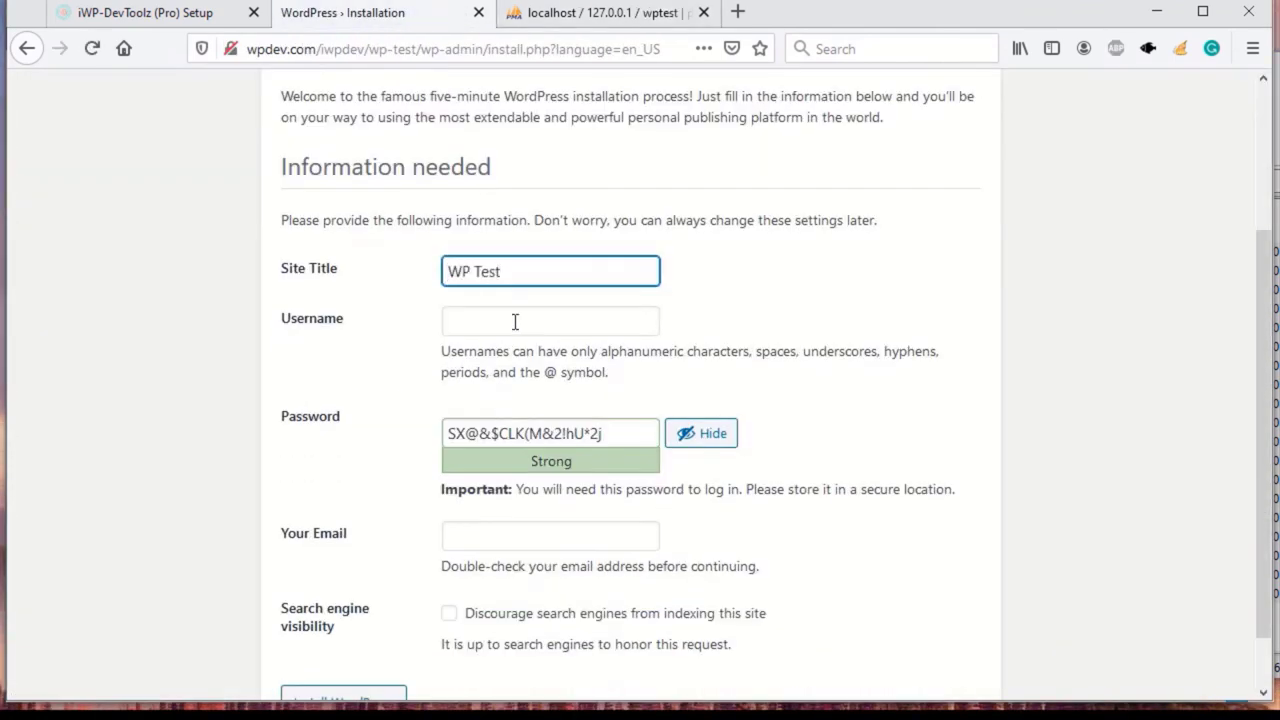
Step: Install WordPress with an admin username, a confirmed weak password and an admin e-mail
{"action": "left_click", "coordinate": [515, 321]}
{"action": "type", "text": "Jasman"}
{"action": "scroll", "coordinate": [749, 434], "scroll_direction": "down", "scroll_amount": 1}
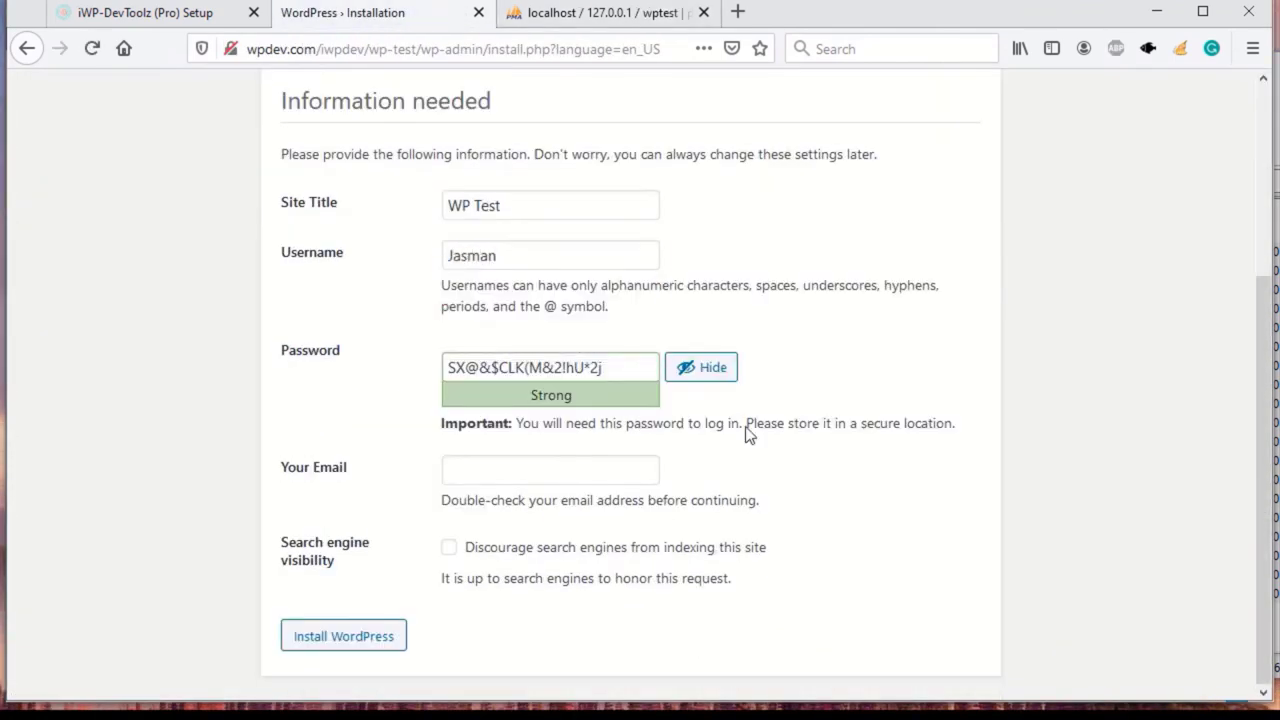
{"action": "type", "text": "admin123"}
{"action": "scroll", "coordinate": [449, 434], "scroll_direction": "down", "scroll_amount": 1}
{"action": "left_click", "coordinate": [449, 427]}
{"action": "left_click", "coordinate": [455, 480]}
{"action": "type", "text": "root@localhost.net"}
{"action": "key", "text": "Return"}
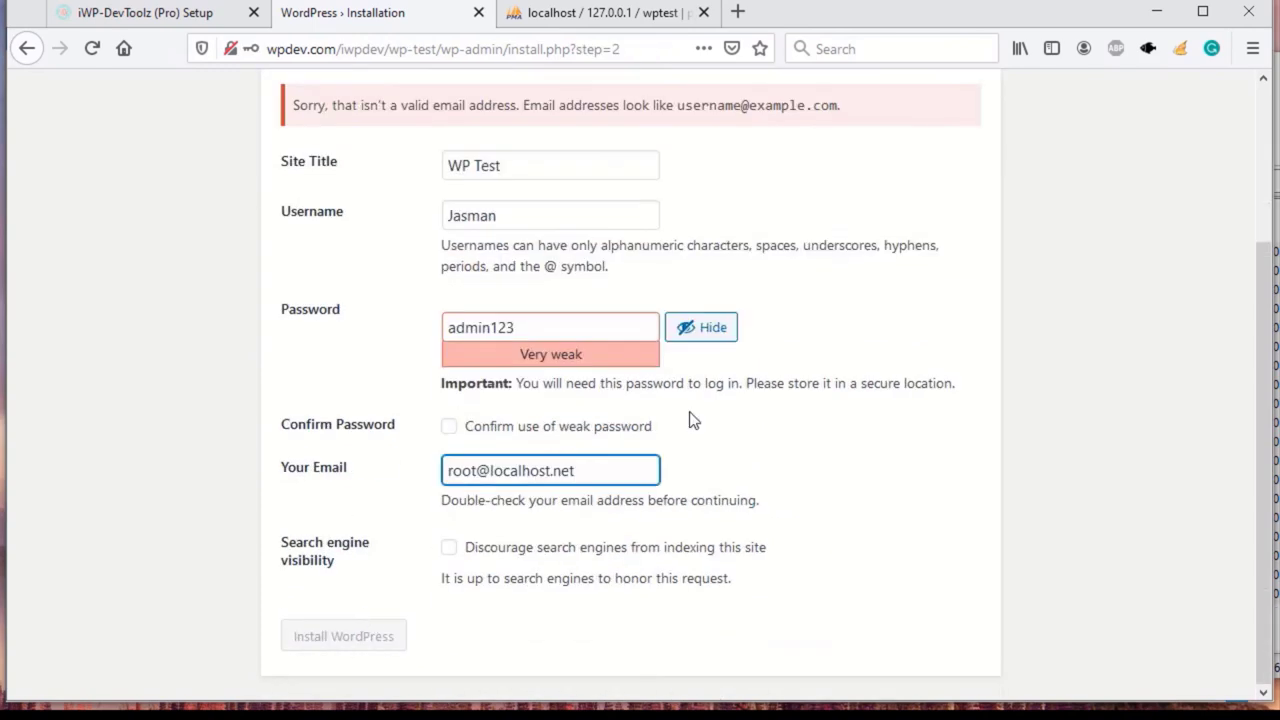
{"action": "left_click", "coordinate": [449, 426]}
{"action": "key", "text": "Return"}
Step: Log in to WP Test with the new admin credentials and confirm the browser's primary password
{"action": "left_click", "coordinate": [320, 468]}
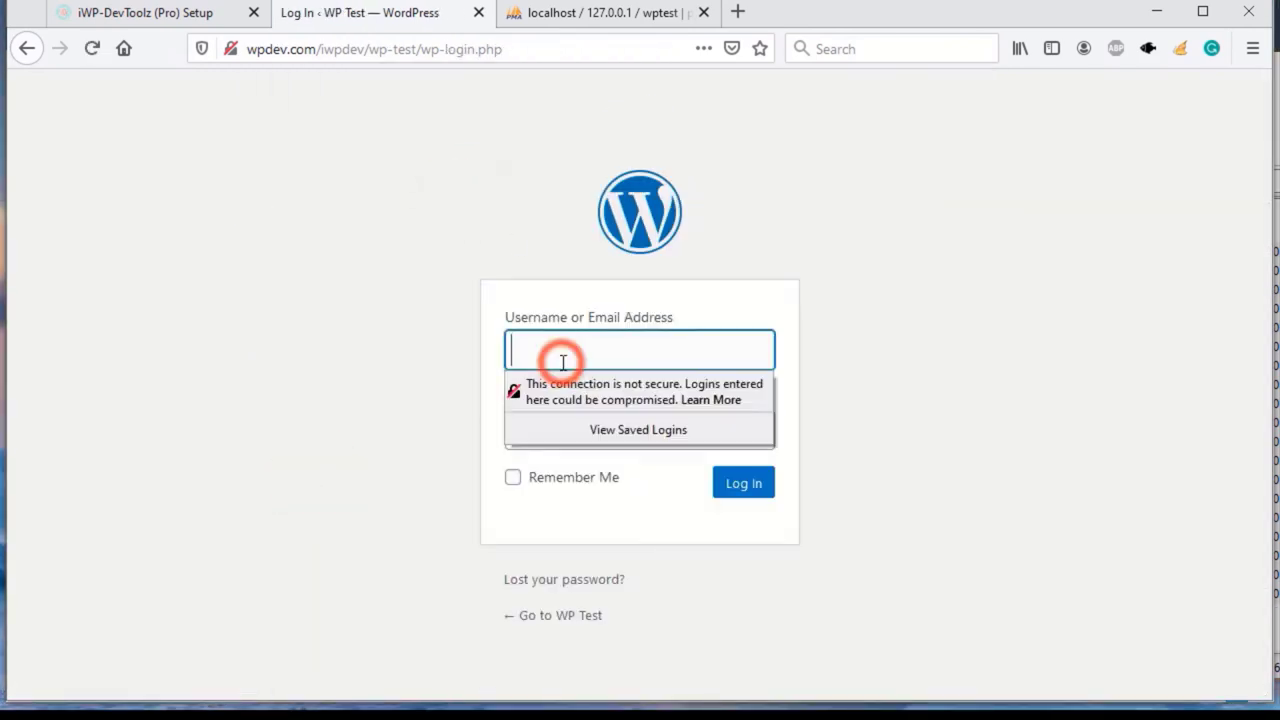
{"action": "type", "text": "Jasman"}
{"action": "key", "text": "Tab"}
{"action": "type", "text": "admin123"}
{"action": "key", "text": "Return"}
{"action": "type", "text": "admin123"}
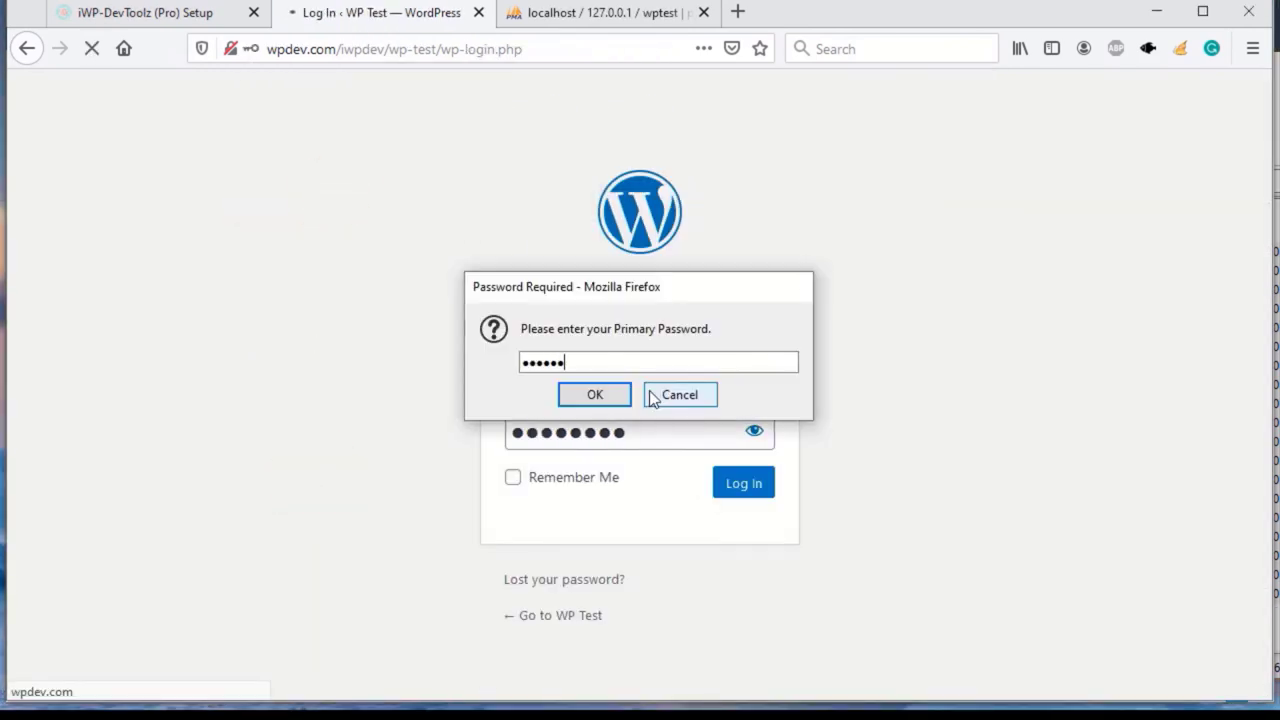
{"action": "key", "text": "Return"}
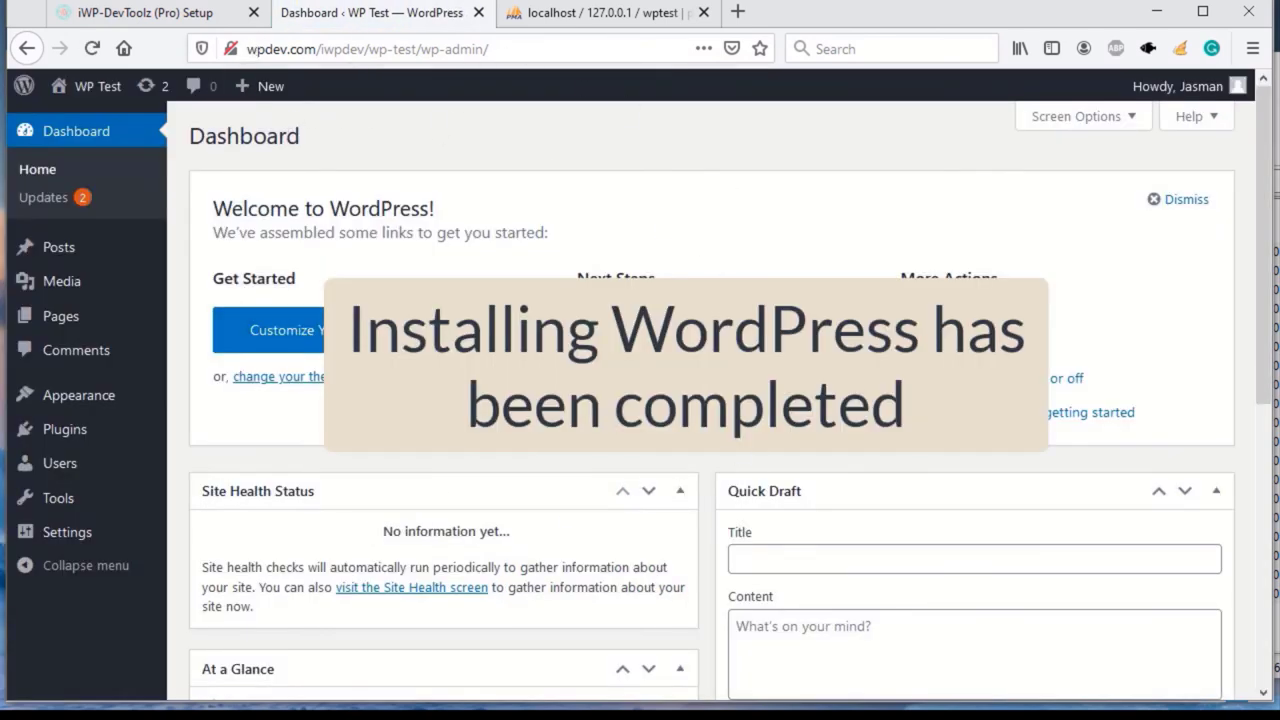
Step: Save the iWP-DevToolz setup data with the WP Test path
{"action": "left_click", "coordinate": [150, 12]}
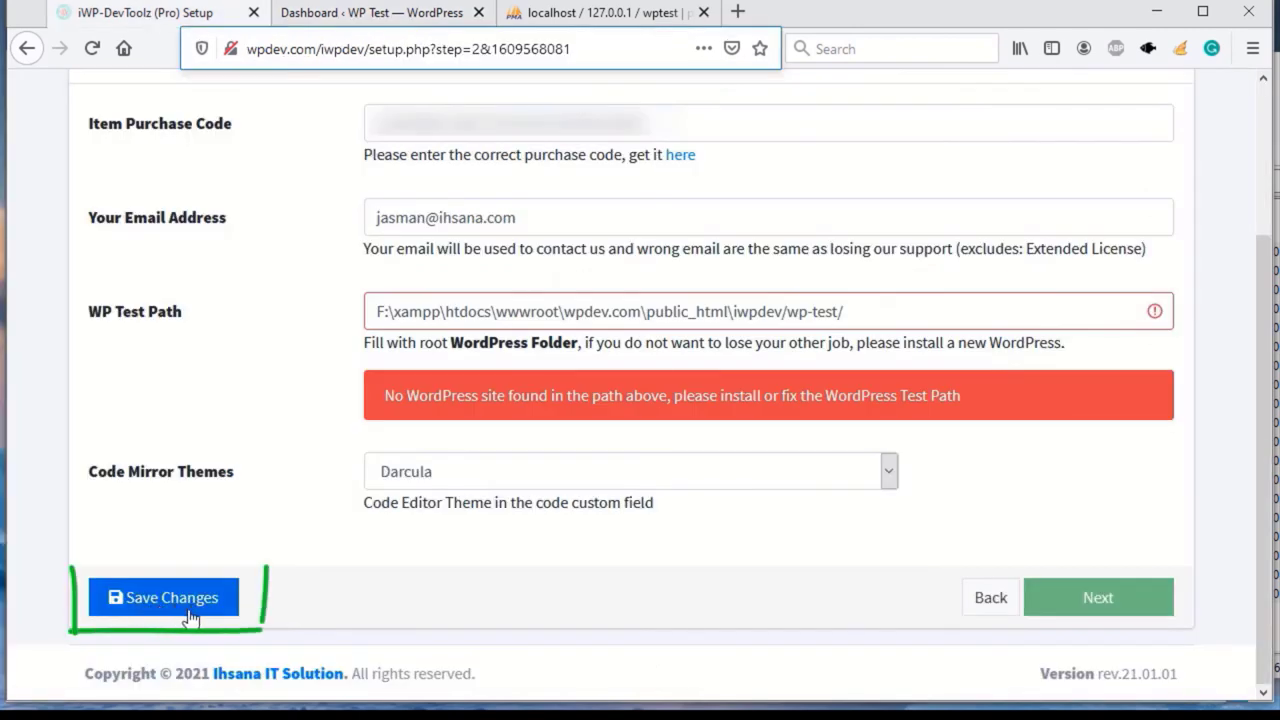
{"action": "left_click", "coordinate": [172, 612]}
{"action": "scroll", "coordinate": [506, 571], "scroll_direction": "down", "scroll_amount": 2}
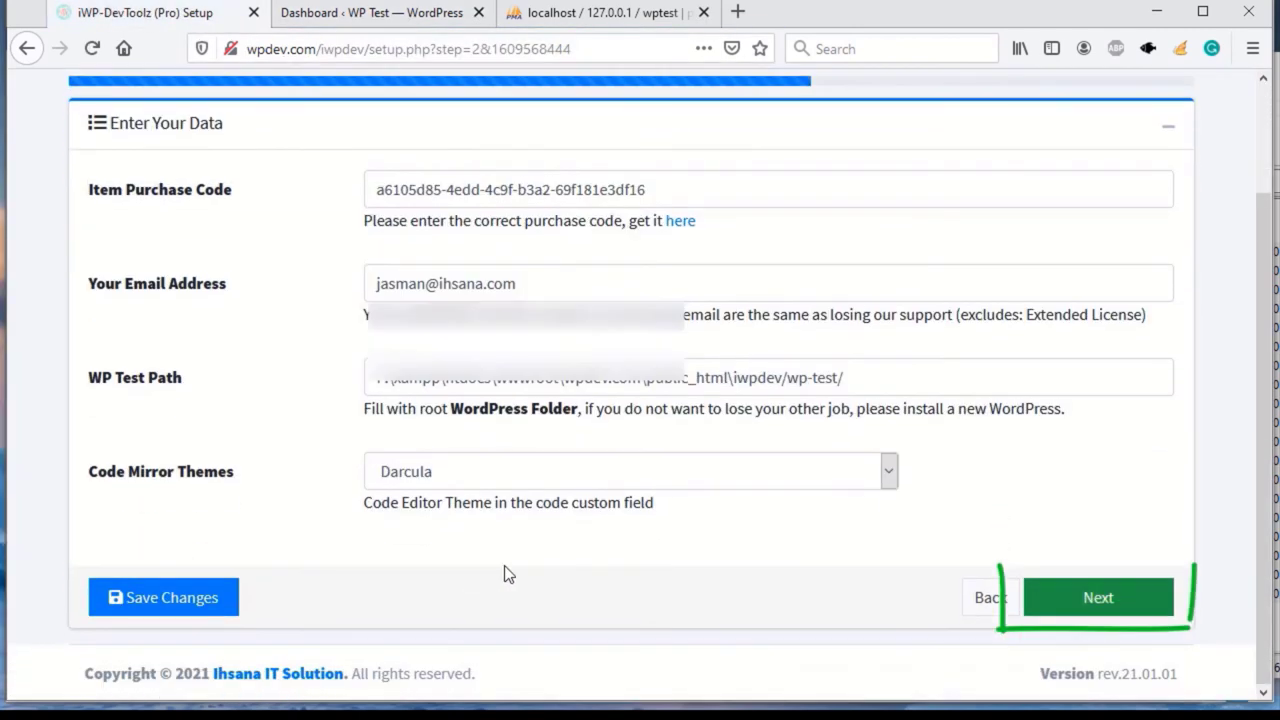
Step: Move to the Software Activation step, request an activation code and save it
{"action": "left_click", "coordinate": [1141, 605]}
{"action": "left_click", "coordinate": [1098, 601]}
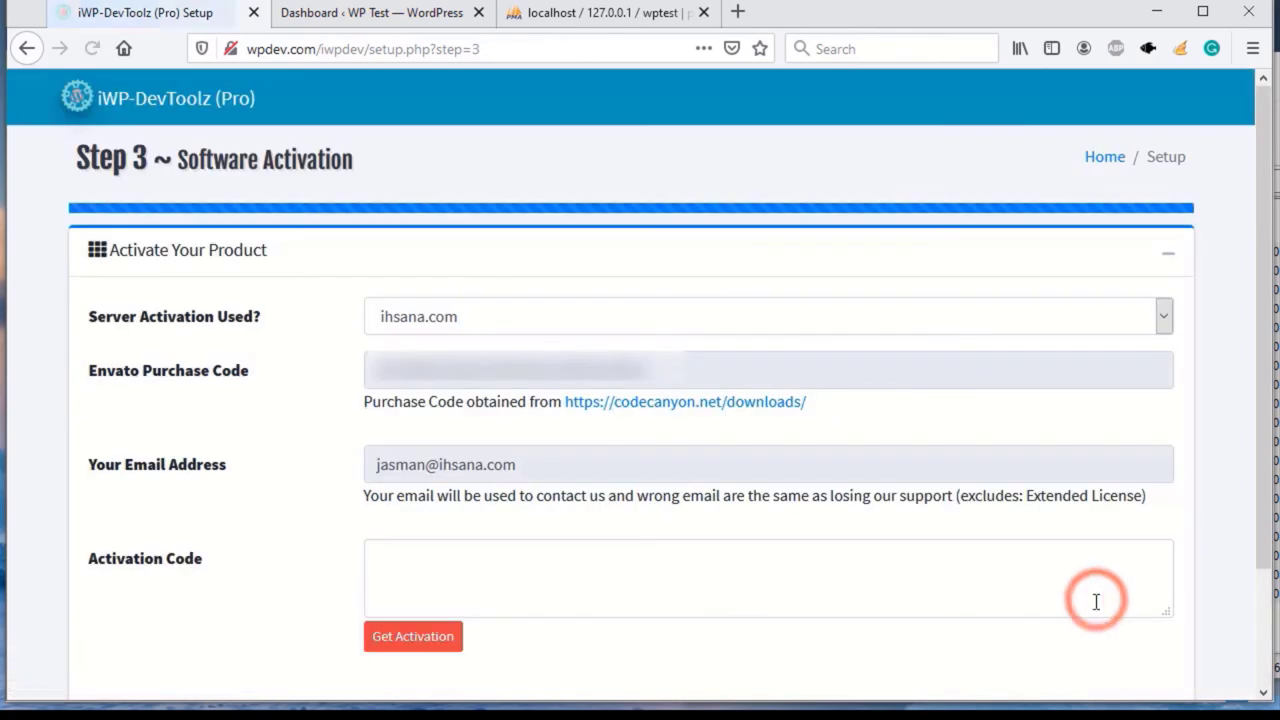
{"action": "scroll", "coordinate": [666, 537], "scroll_direction": "down", "scroll_amount": 2}
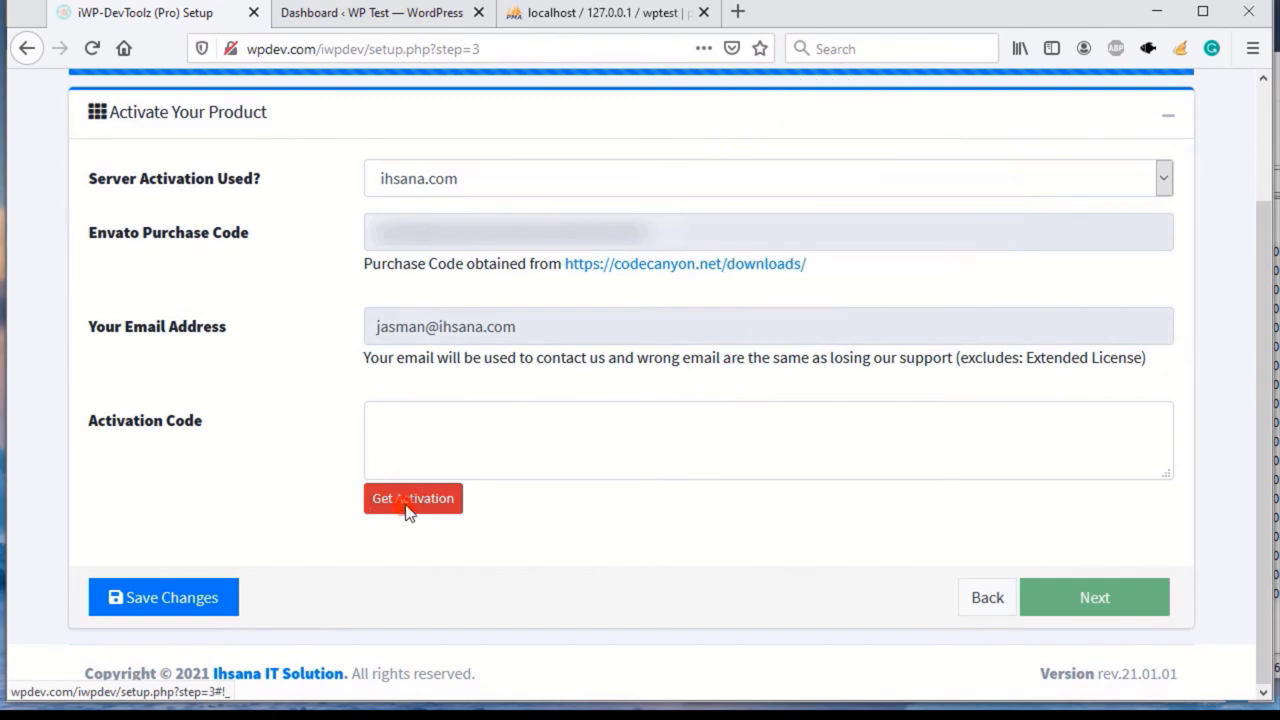
{"action": "left_click", "coordinate": [407, 510]}
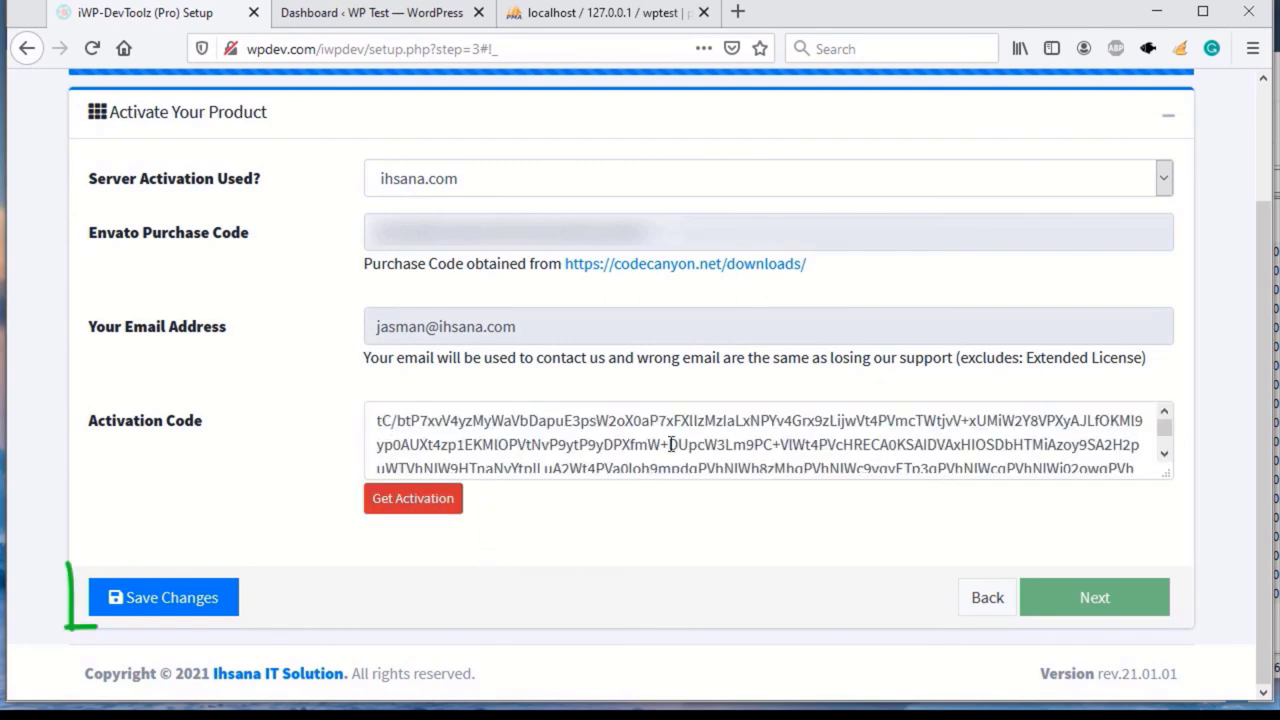
{"action": "left_click", "coordinate": [172, 600]}
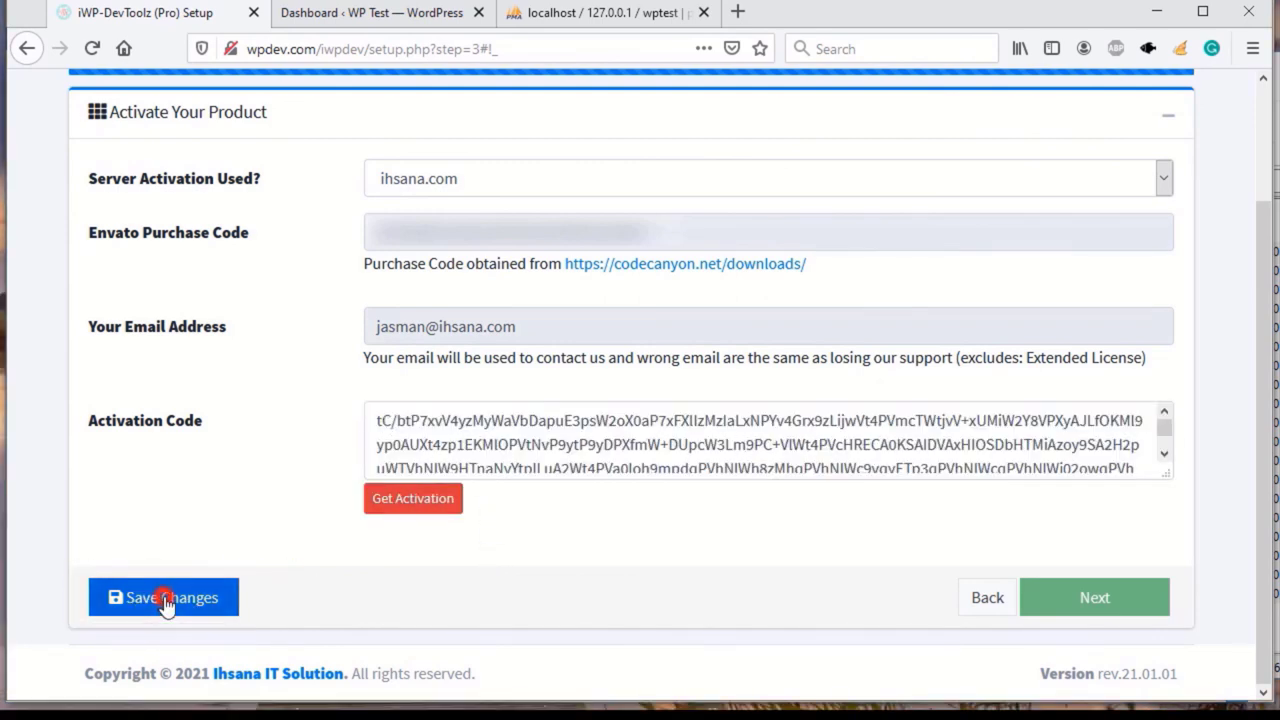
{"action": "scroll", "coordinate": [251, 605], "scroll_direction": "down", "scroll_amount": 3}
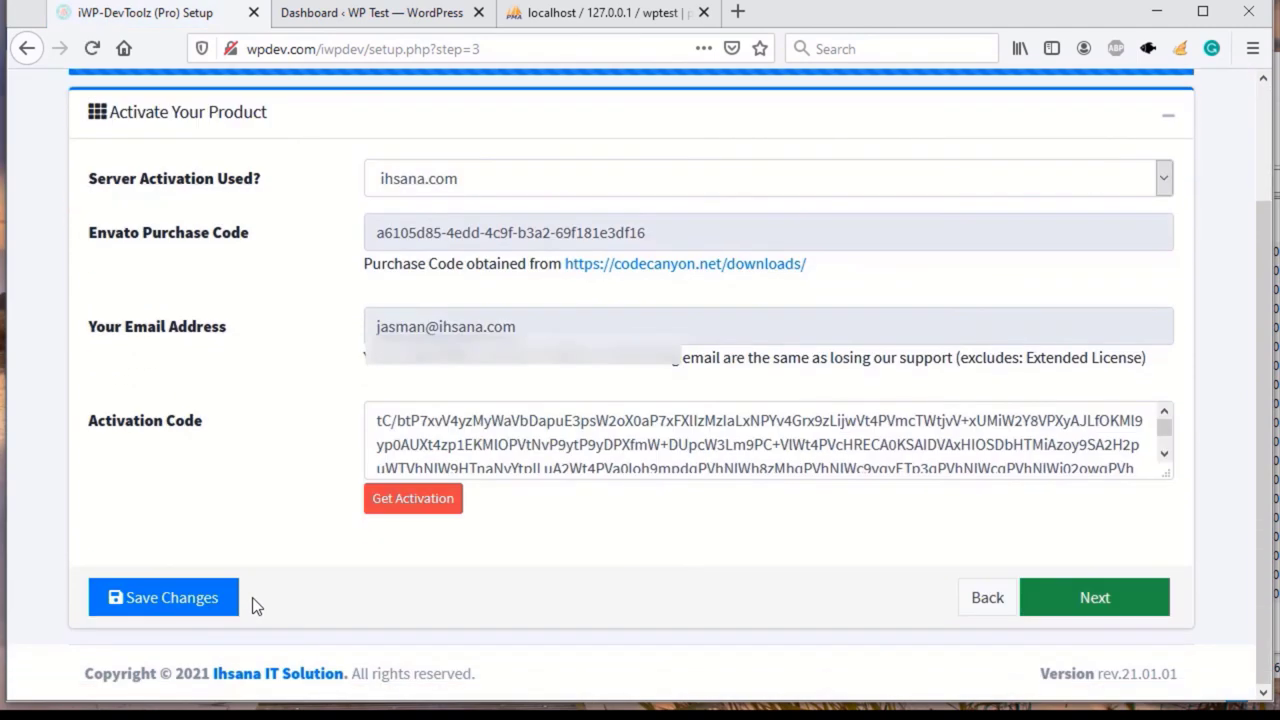
Step: Finish activation and review the Projects page with its Welcome panel and Add Project card
{"action": "left_click", "coordinate": [1090, 606]}
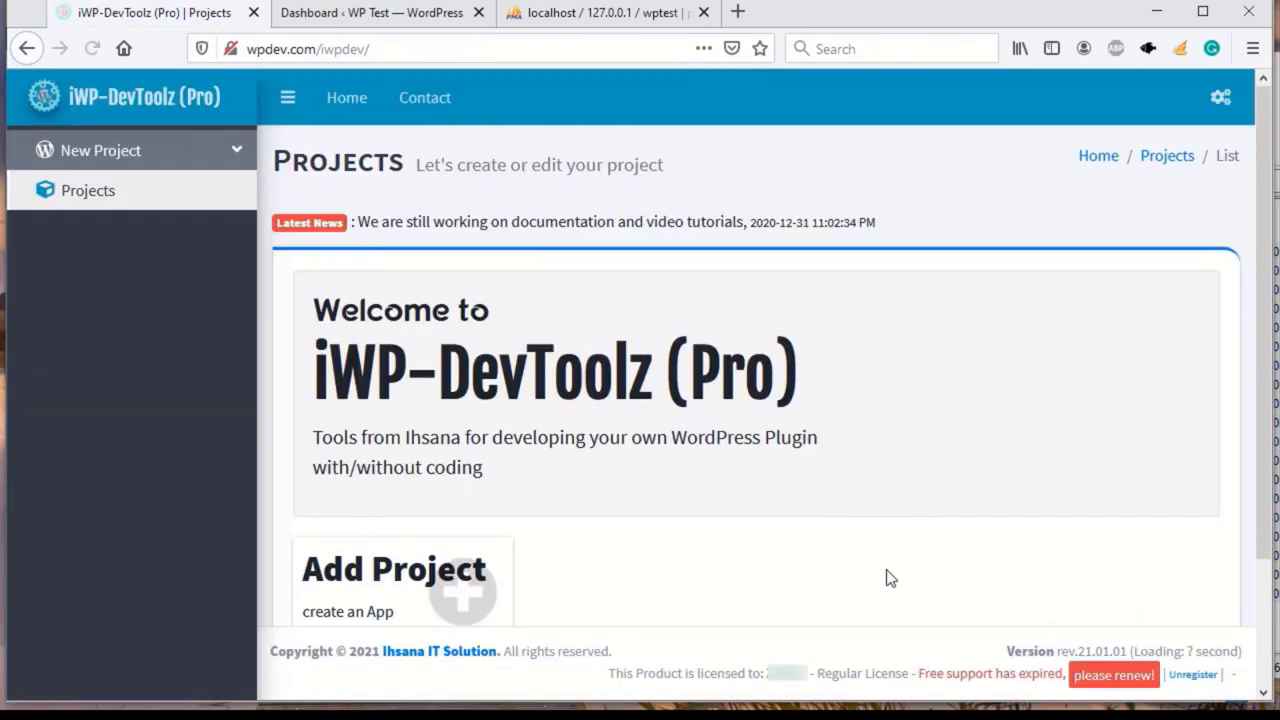
{"action": "scroll", "coordinate": [812, 503], "scroll_direction": "down", "scroll_amount": 3}
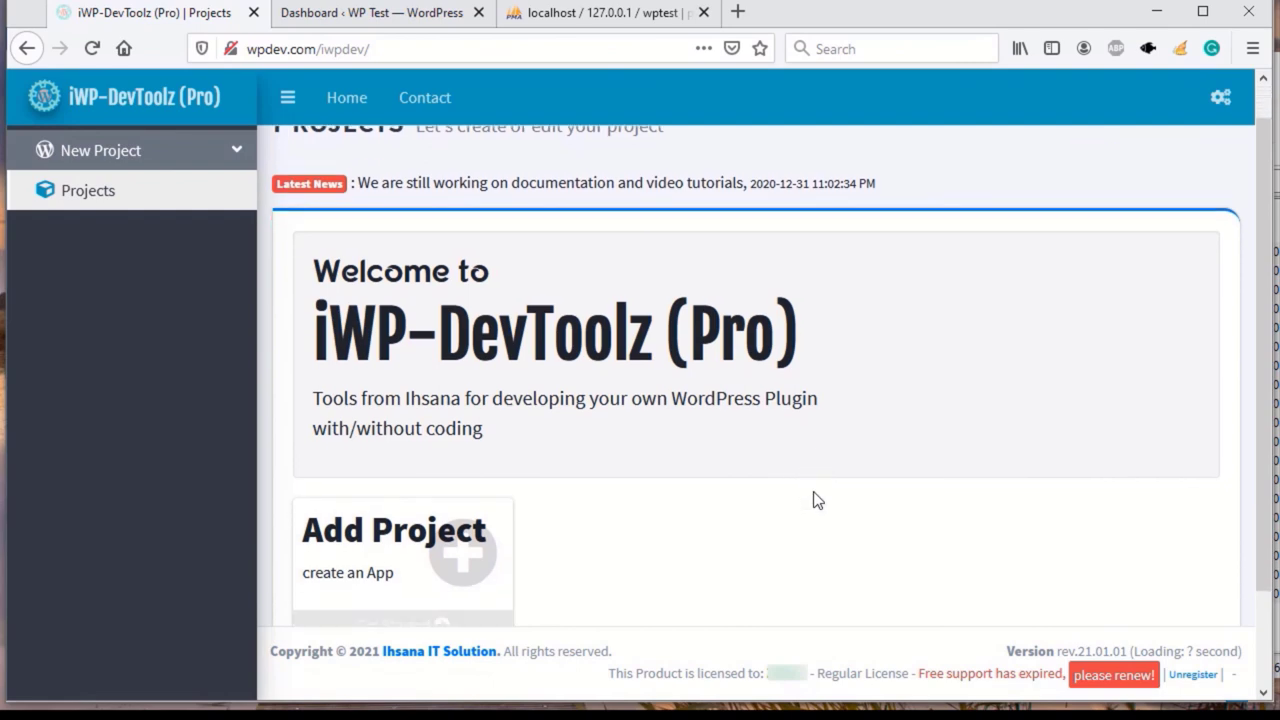
{"action": "scroll", "coordinate": [814, 500], "scroll_direction": "up", "scroll_amount": 3}
{"action": "scroll", "coordinate": [456, 323], "scroll_direction": "down", "scroll_amount": 3}
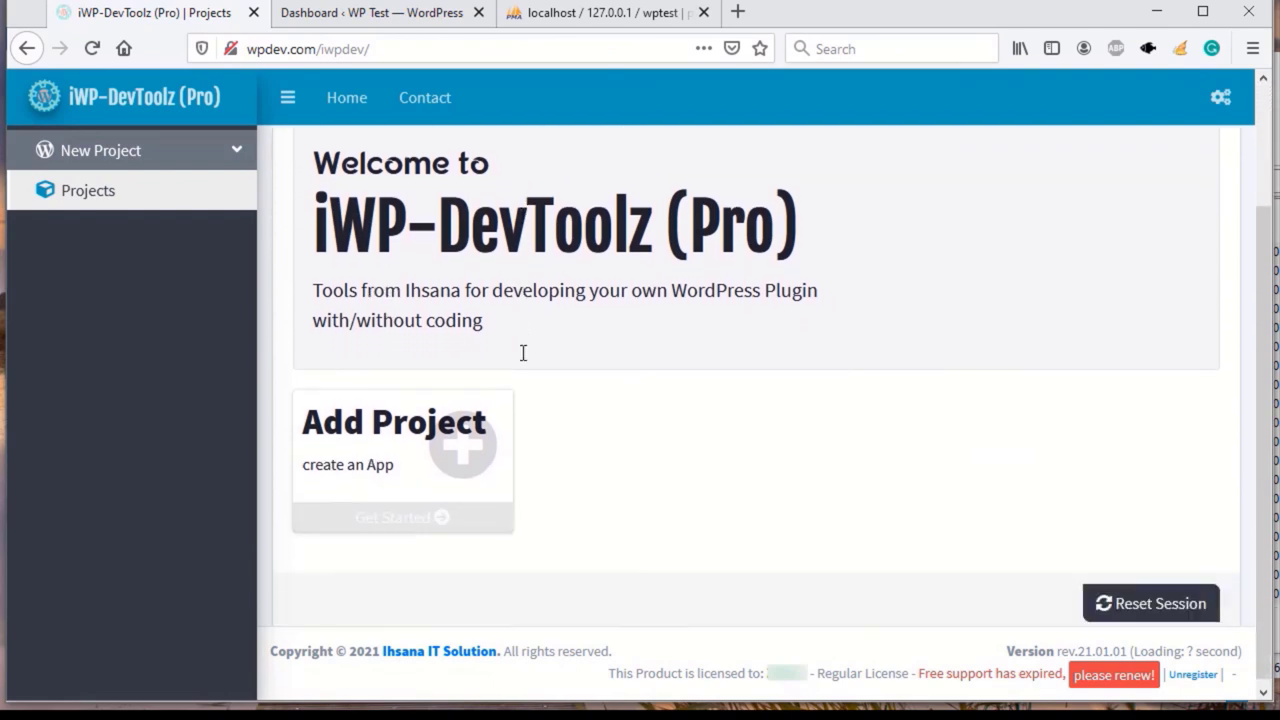
{"action": "scroll", "coordinate": [457, 383], "scroll_direction": "up", "scroll_amount": 2}
{"action": "scroll", "coordinate": [469, 391], "scroll_direction": "down", "scroll_amount": 2}
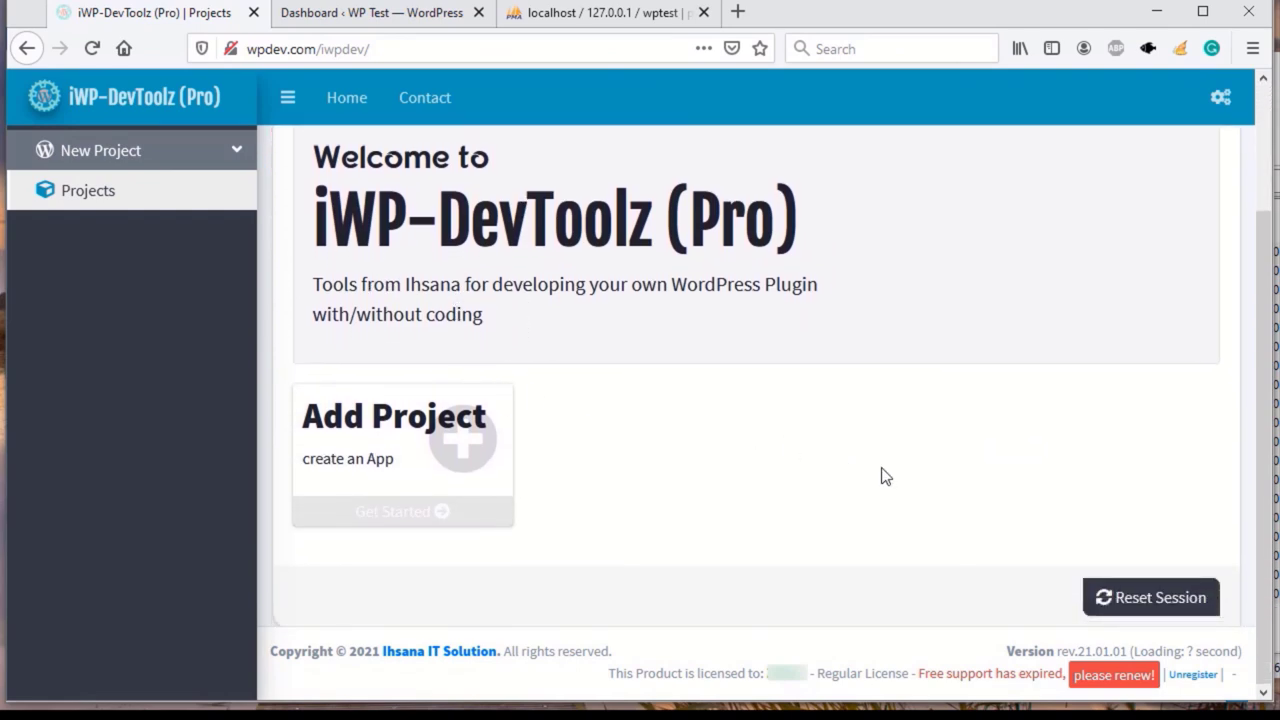
{"action": "scroll", "coordinate": [884, 477], "scroll_direction": "up", "scroll_amount": 2}
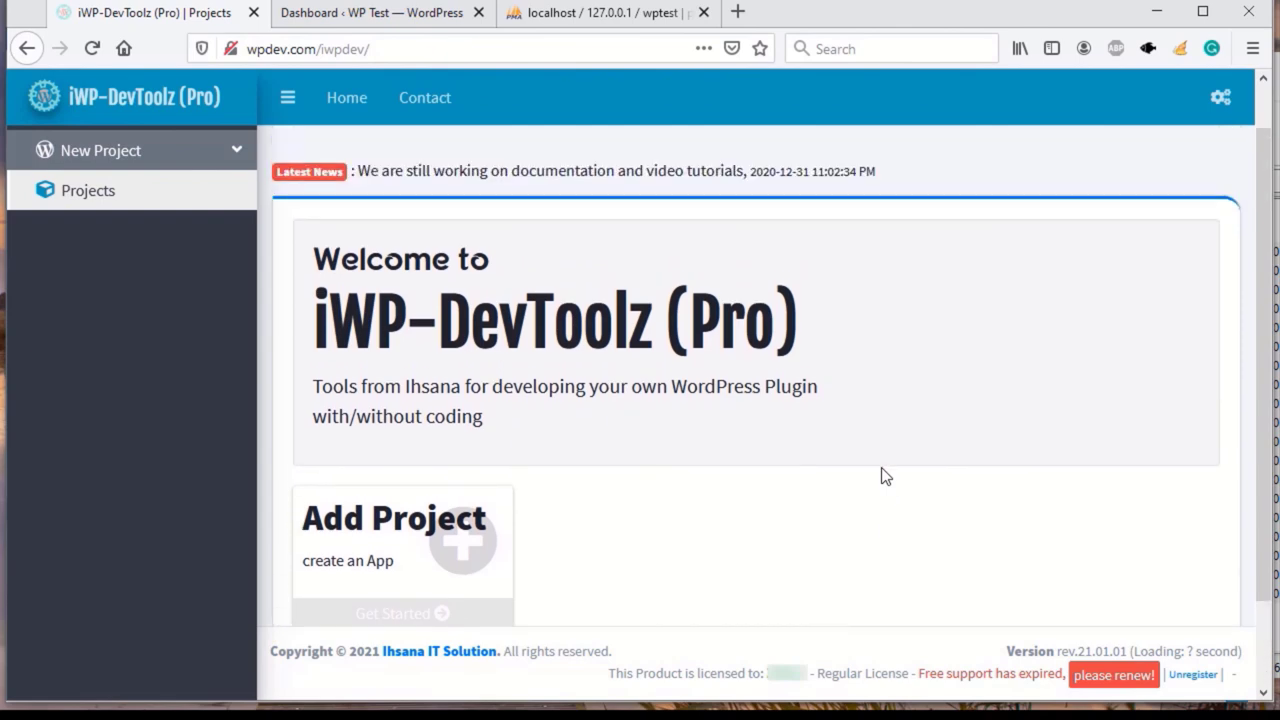
{"action": "scroll", "coordinate": [884, 477], "scroll_direction": "down", "scroll_amount": 2}
{"action": "scroll", "coordinate": [884, 477], "scroll_direction": "up", "scroll_amount": 2}
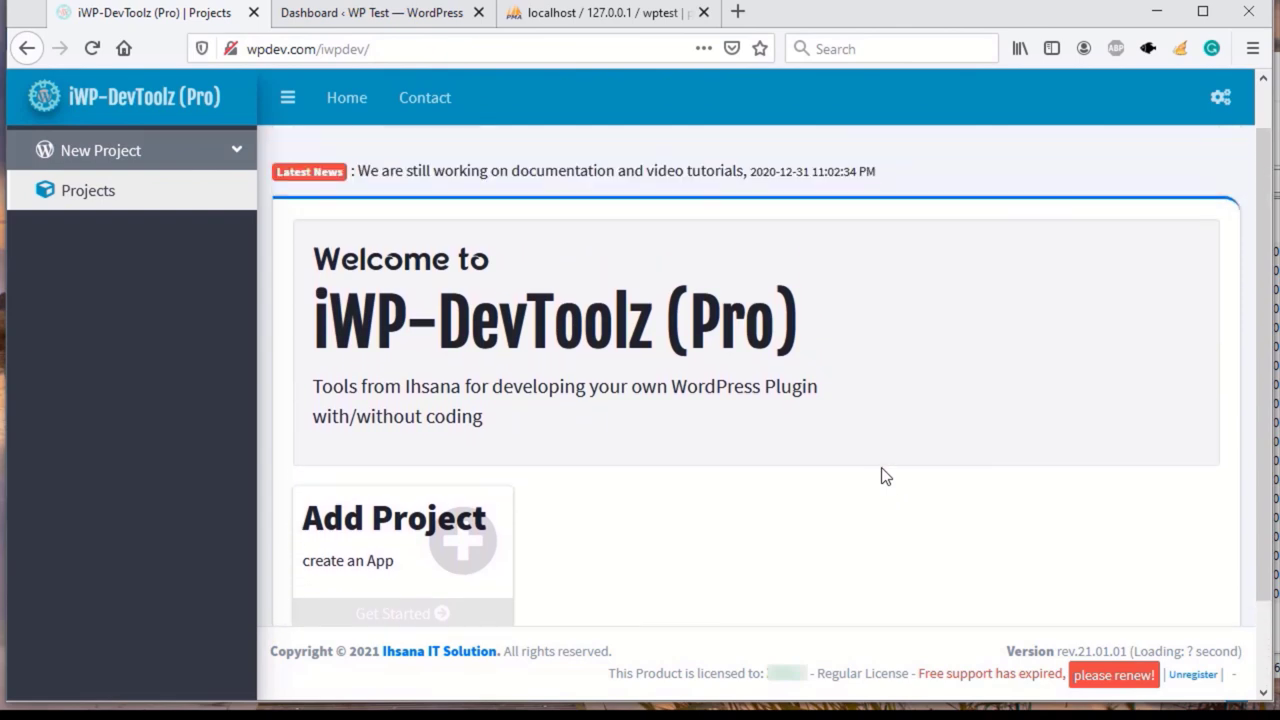